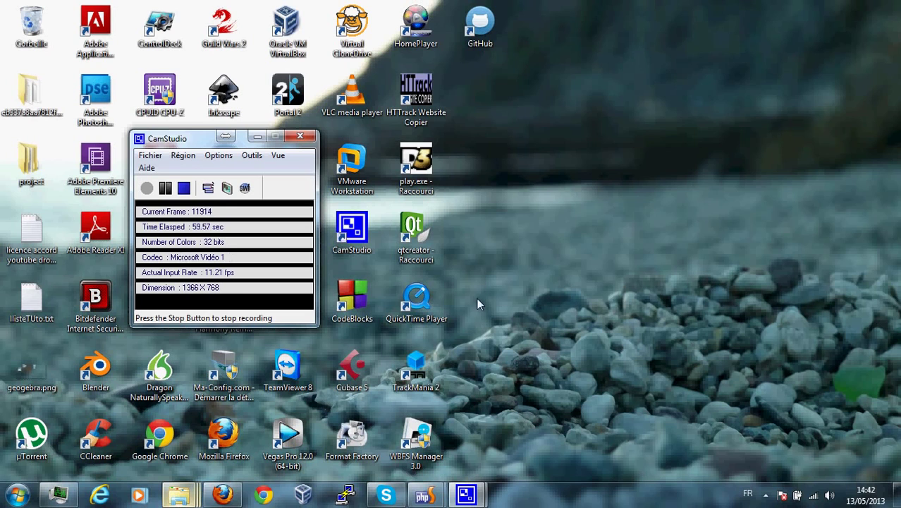
# Open the ServeurPat PuTTY session, log in as the administrator account, and run htop.
pyautogui.rightClick(345, 495)
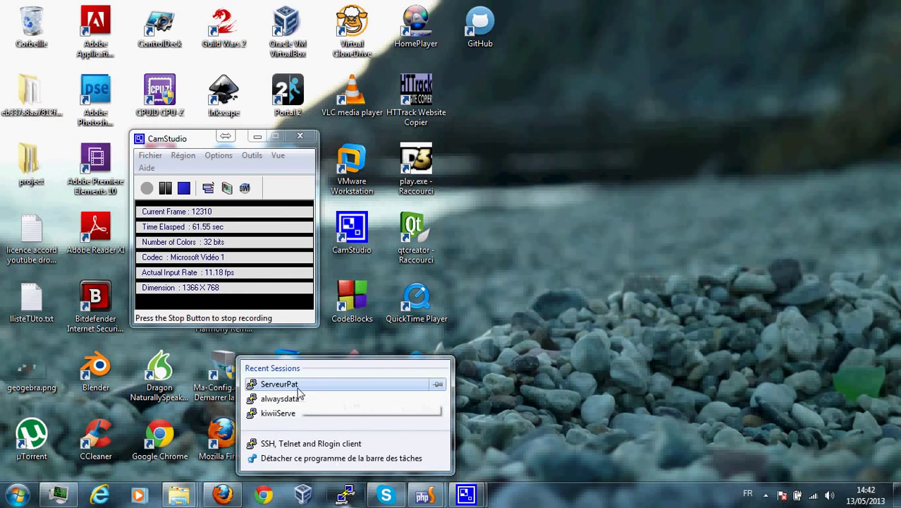
pyautogui.press('Escape')
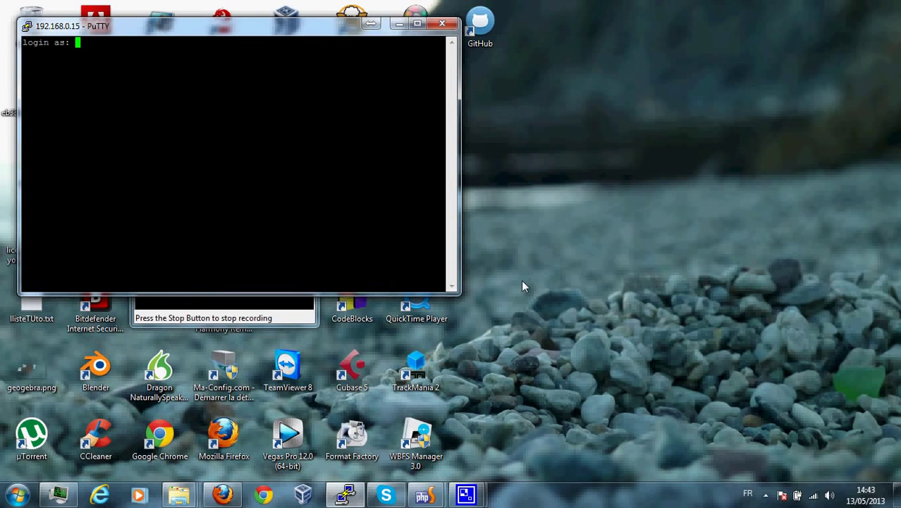
pyautogui.write('administrater')
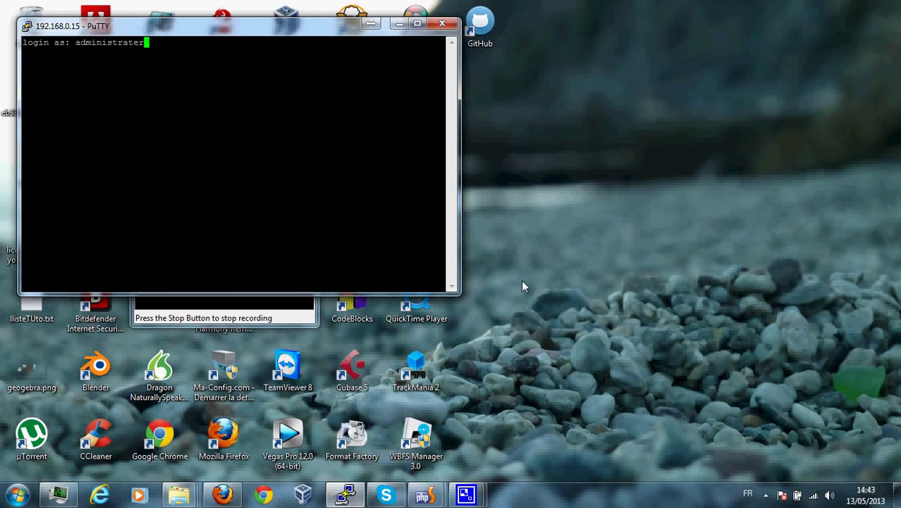
pyautogui.press('BackSpace')
pyautogui.write('ur')
pyautogui.press('Return')
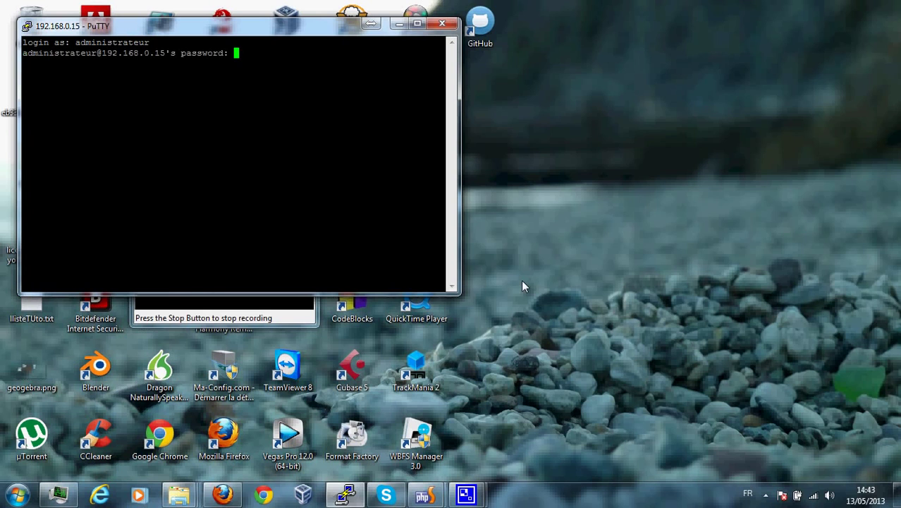
pyautogui.press('Return')
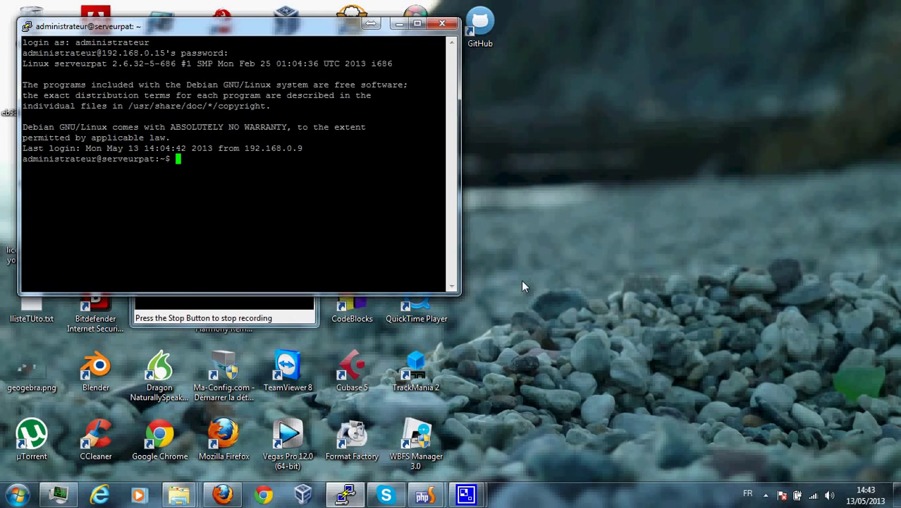
pyautogui.write('htop')
pyautogui.press('Return')
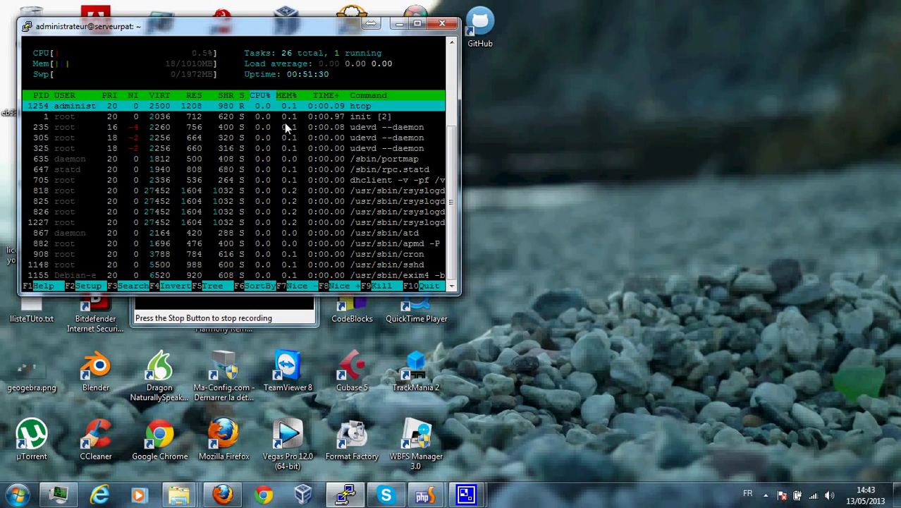
# Quit htop with q to get back to the administrator's shell prompt.
pyautogui.press('q')
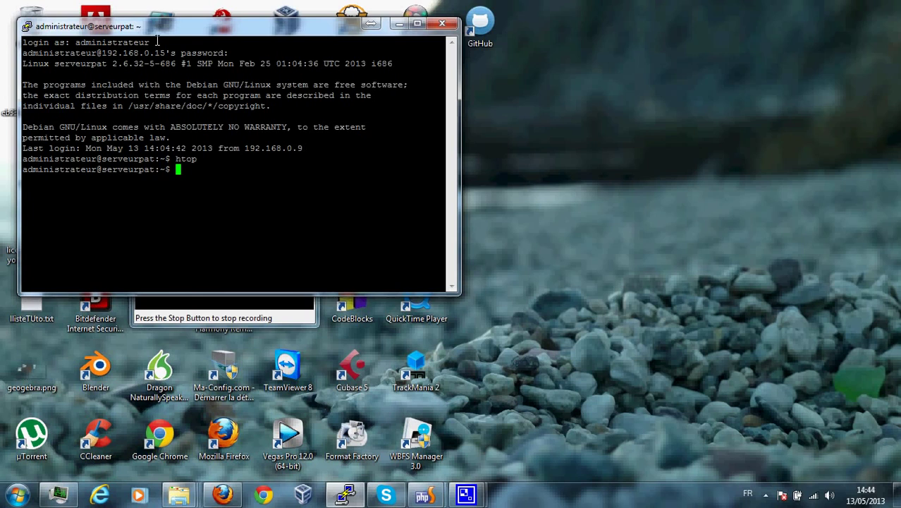
# Drag the PuTTY terminal window to the right-centre of the desktop.
pyautogui.moveTo(154, 28); pyautogui.dragTo(525, 65)
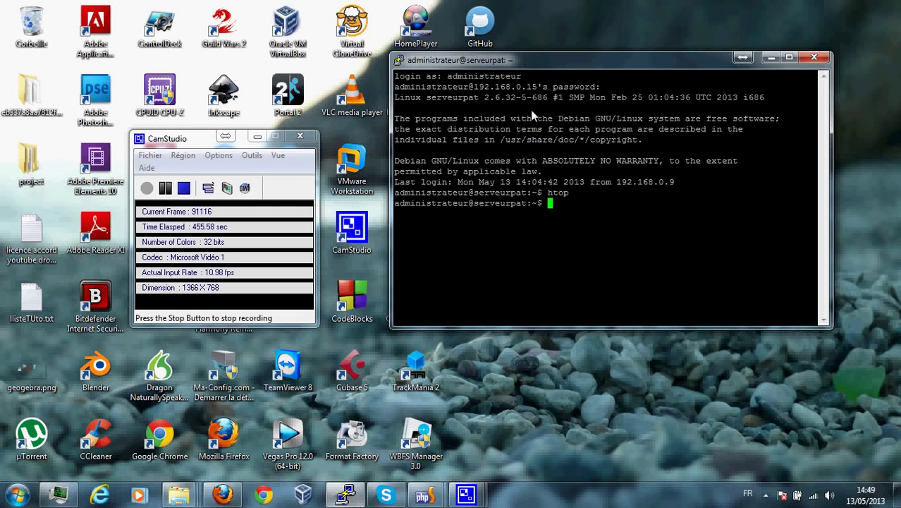
# Minimize CamStudio, shift the PuTTY window to the lower right, then minimize it.
pyautogui.click(257, 136)
pyautogui.moveTo(526, 68); pyautogui.dragTo(535, 85)
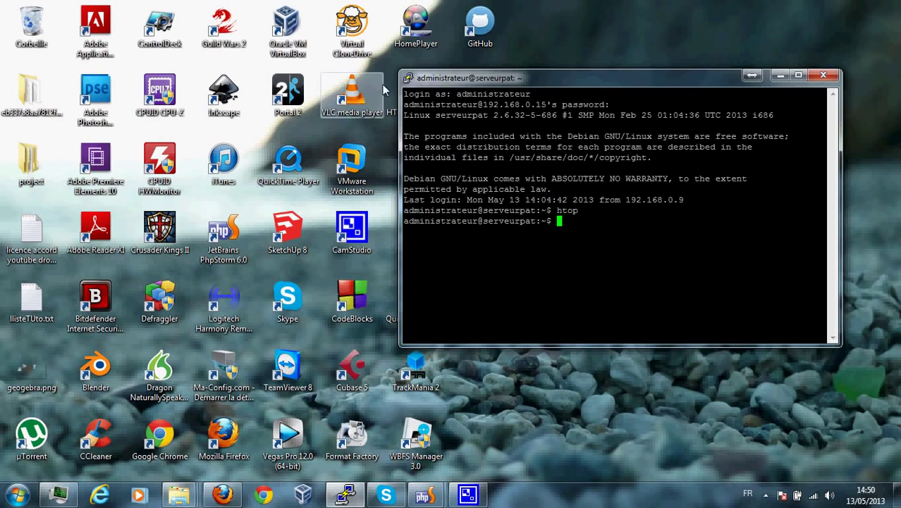
pyautogui.moveTo(447, 84); pyautogui.dragTo(494, 108)
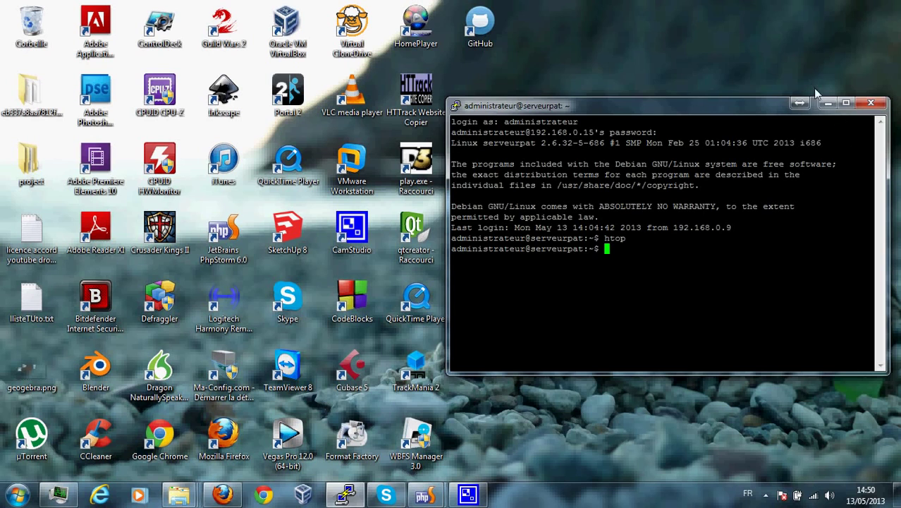
pyautogui.click(825, 102)
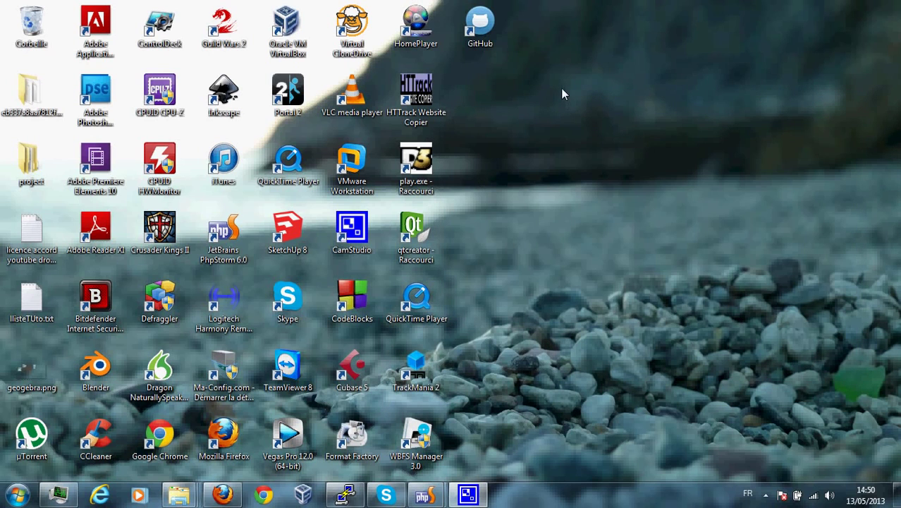
# Launch VirtualBox, dismiss the startup message, ignore the inaccessible-media warning, and reposition the manager.
pyautogui.click(287, 30)
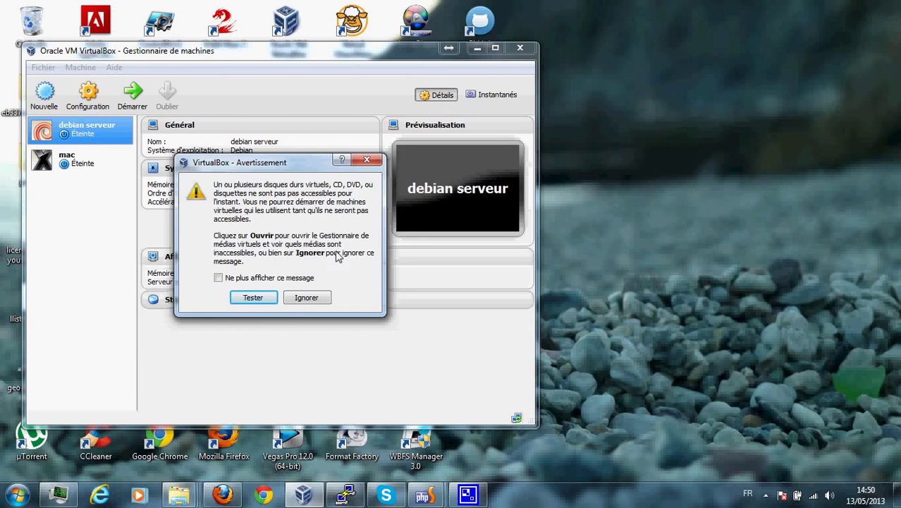
pyautogui.click(281, 275)
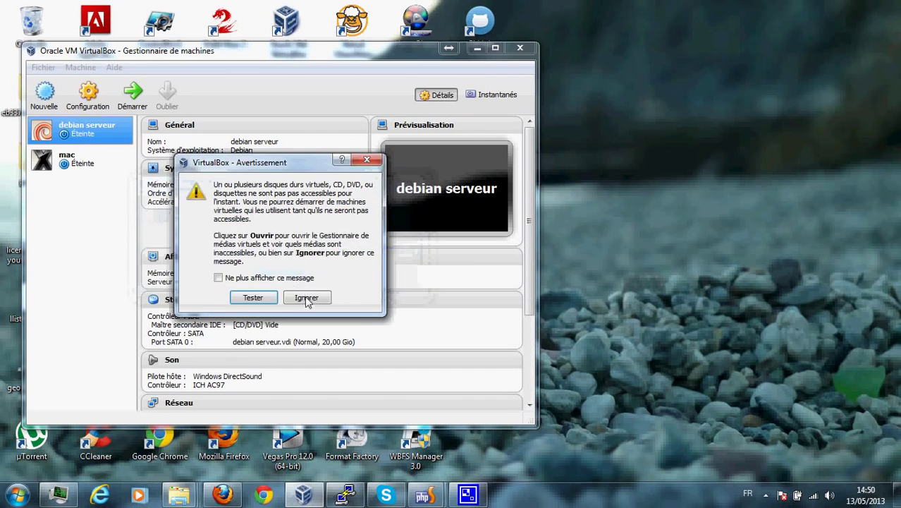
pyautogui.click(305, 297)
pyautogui.moveTo(225, 55); pyautogui.dragTo(482, 66)
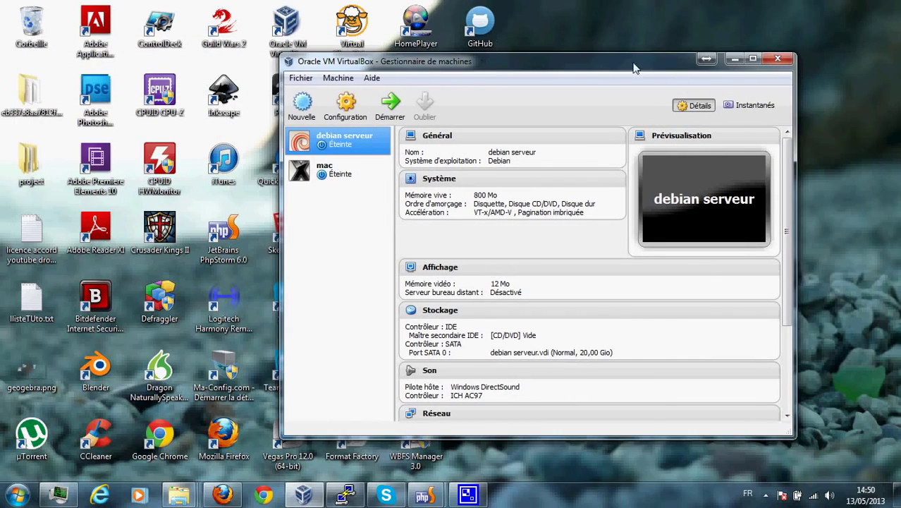
pyautogui.click(735, 59)
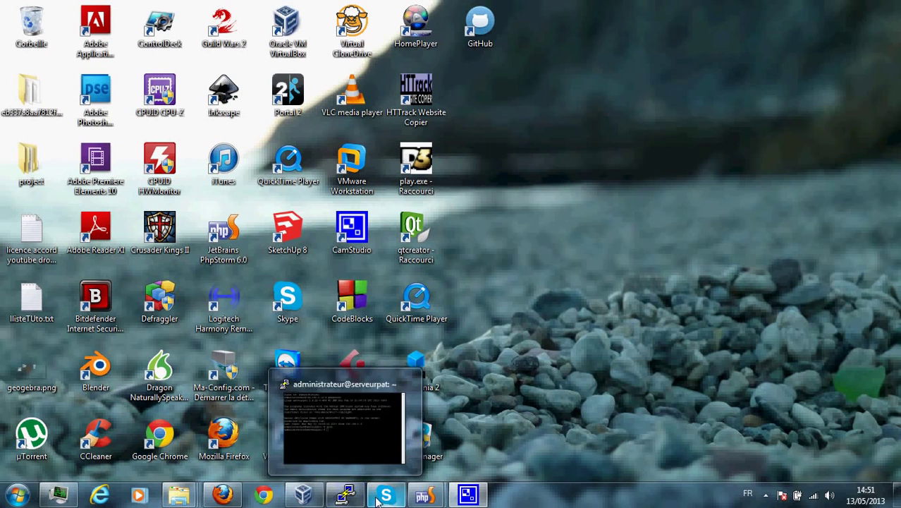
pyautogui.click(316, 501)
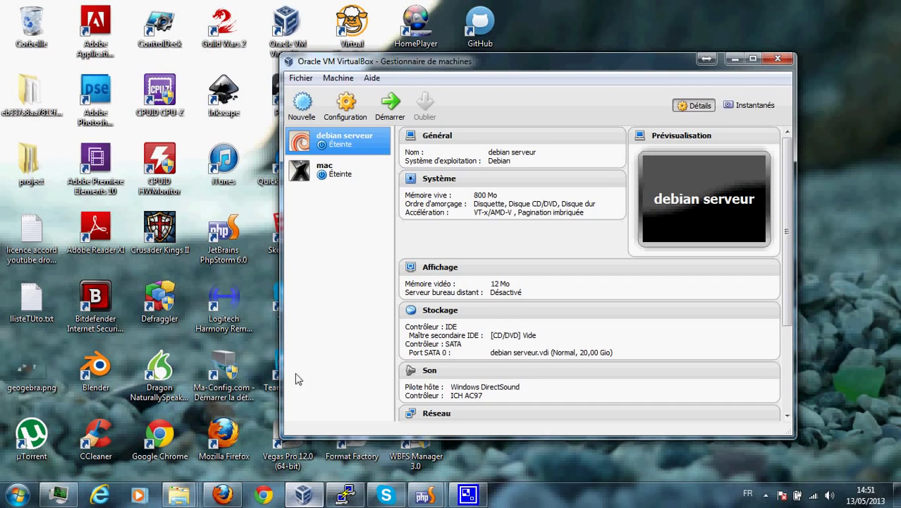
# In a new Firefox tab, go to Google and search for 'debian'.
pyautogui.click(233, 488)
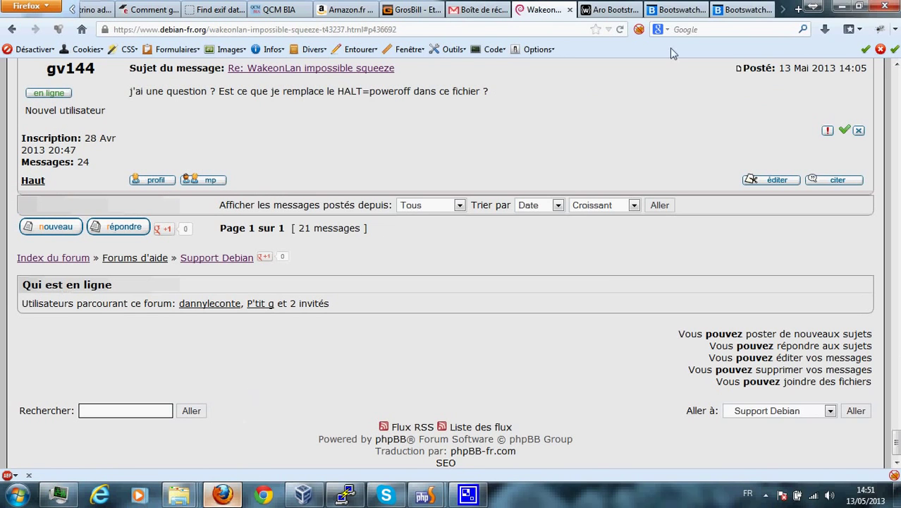
pyautogui.click(798, 9)
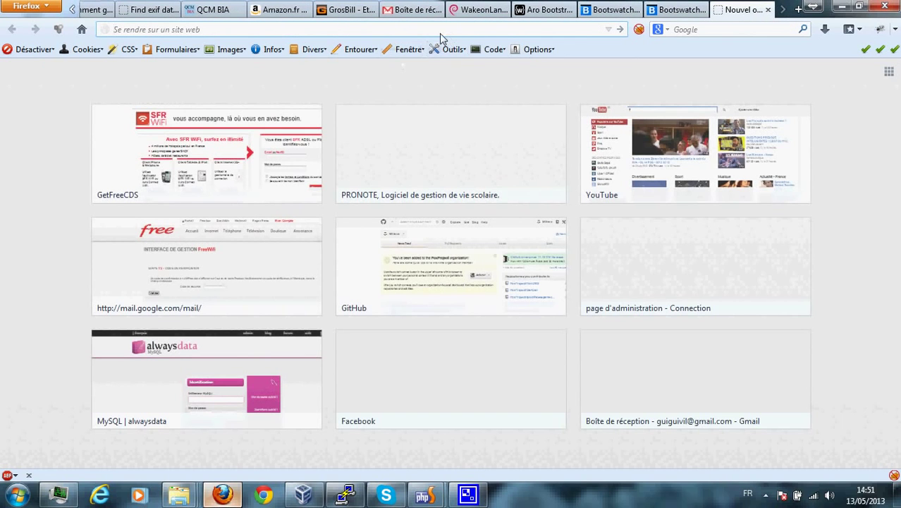
pyautogui.write('google.fr/')
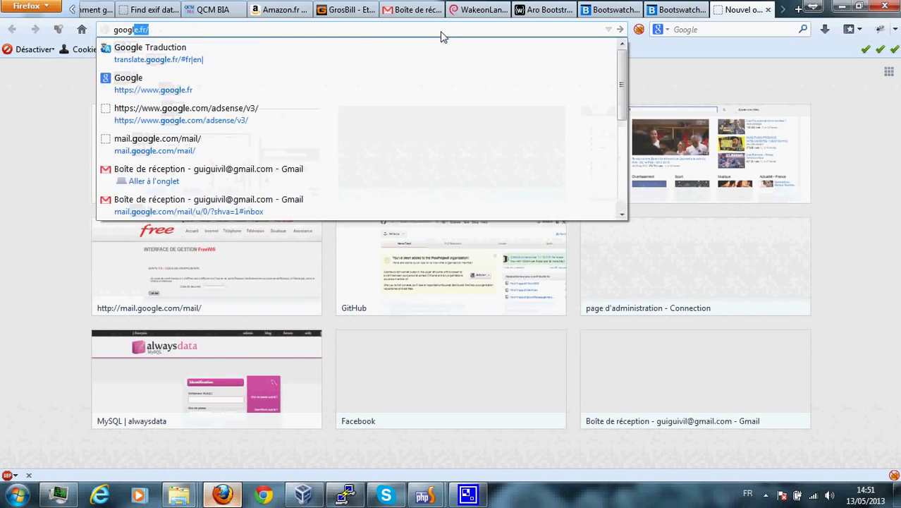
pyautogui.press('Return')
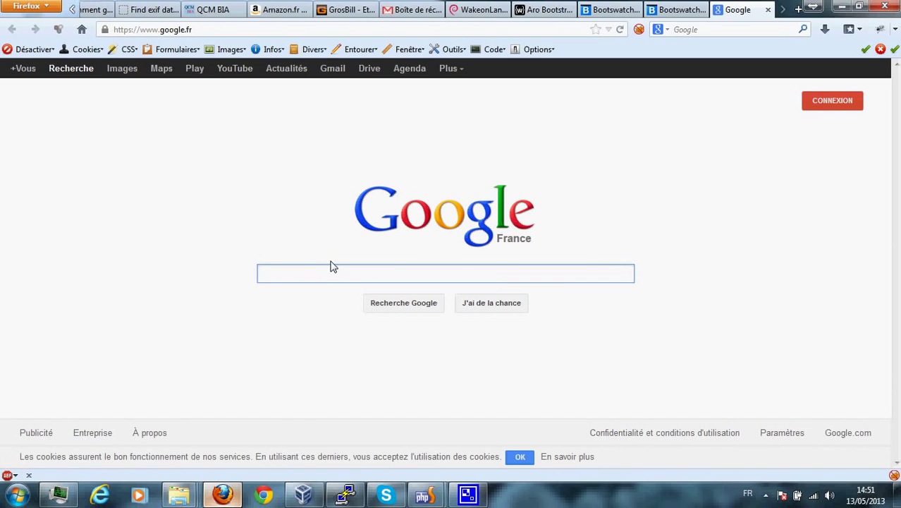
pyautogui.write('debian')
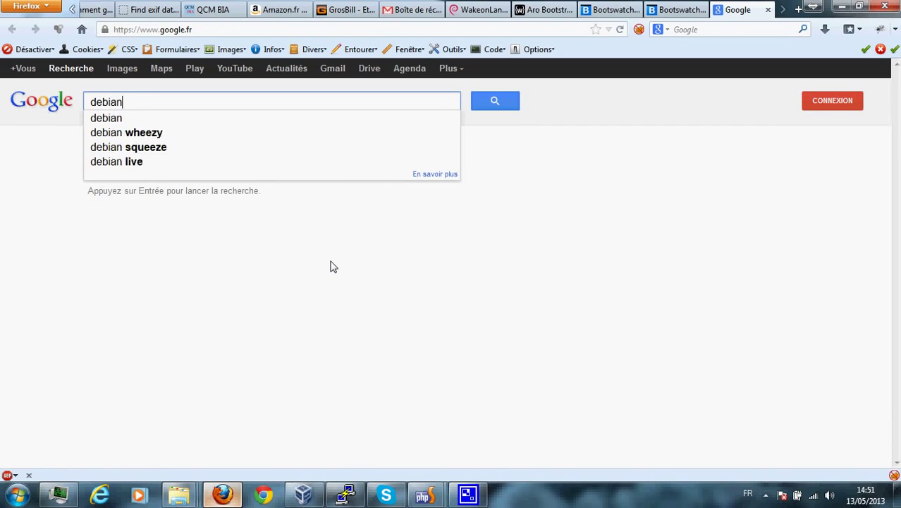
pyautogui.press('Return')
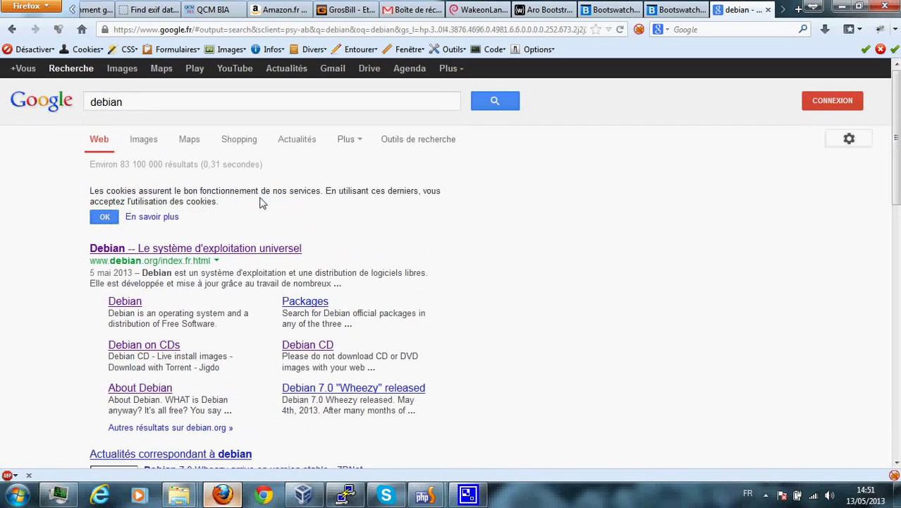
pyautogui.scroll(-4, 287, 235)
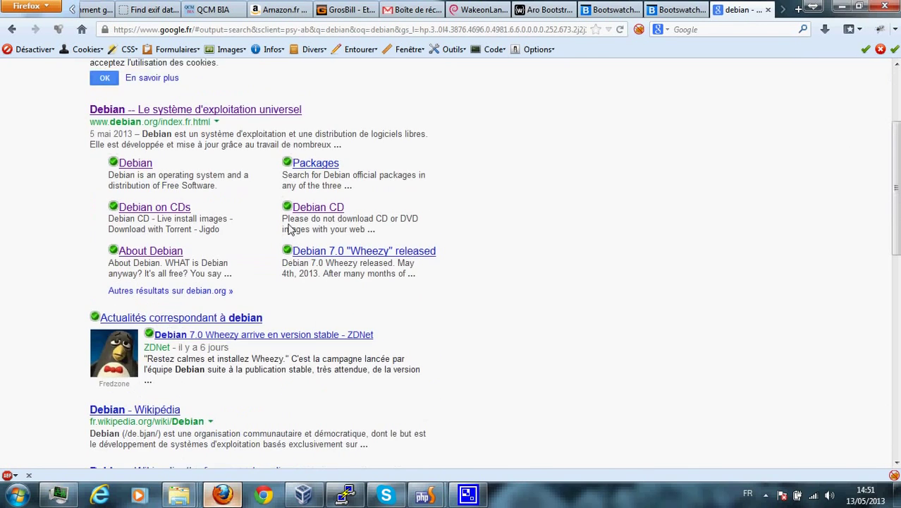
pyautogui.scroll(2, 177, 217)
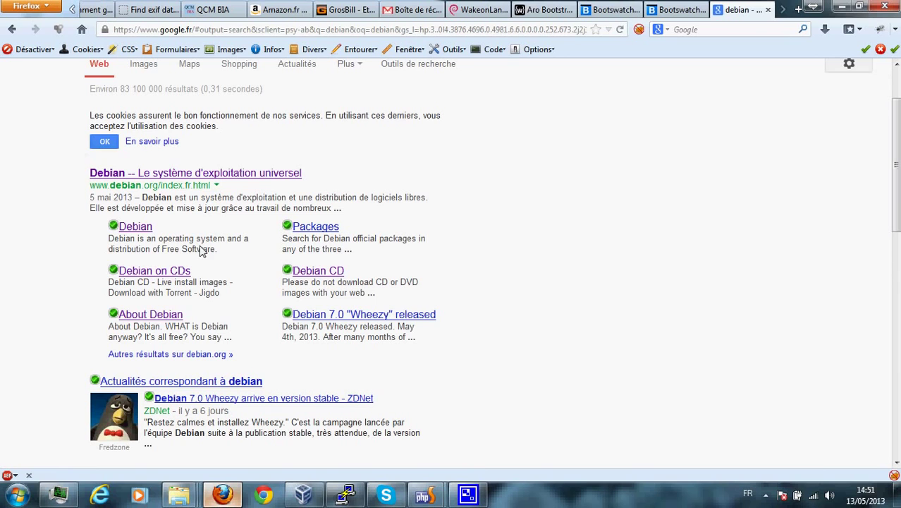
# Open debian.org's Obtenir Debian page and read the installation image download page.
pyautogui.click(221, 177)
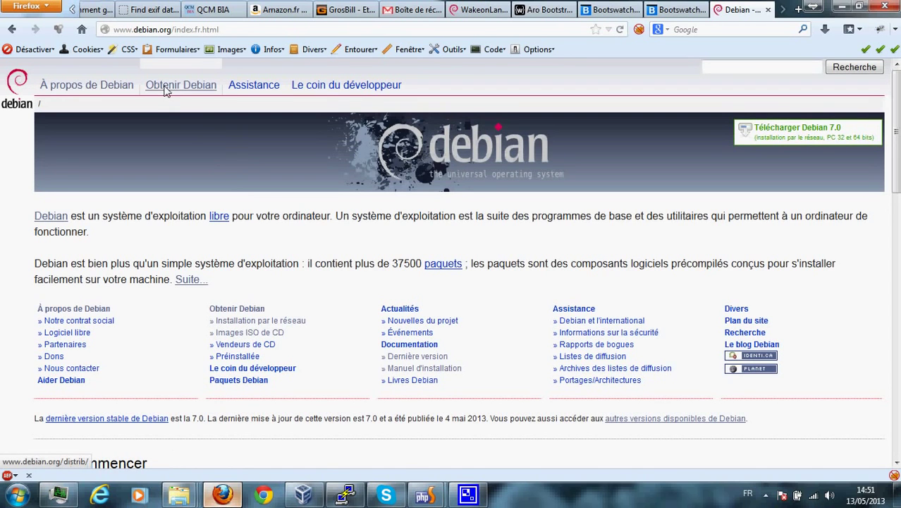
pyautogui.click(165, 86)
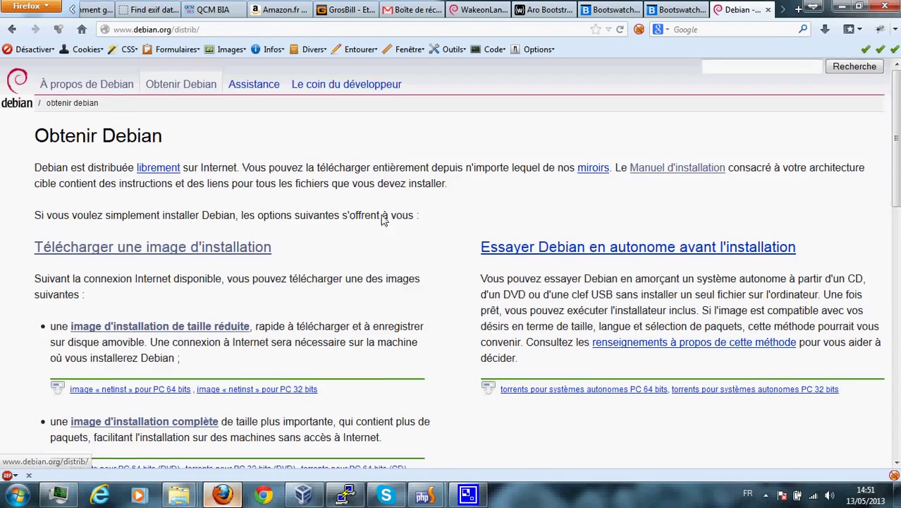
pyautogui.scroll(-3, 317, 197)
pyautogui.click(239, 178)
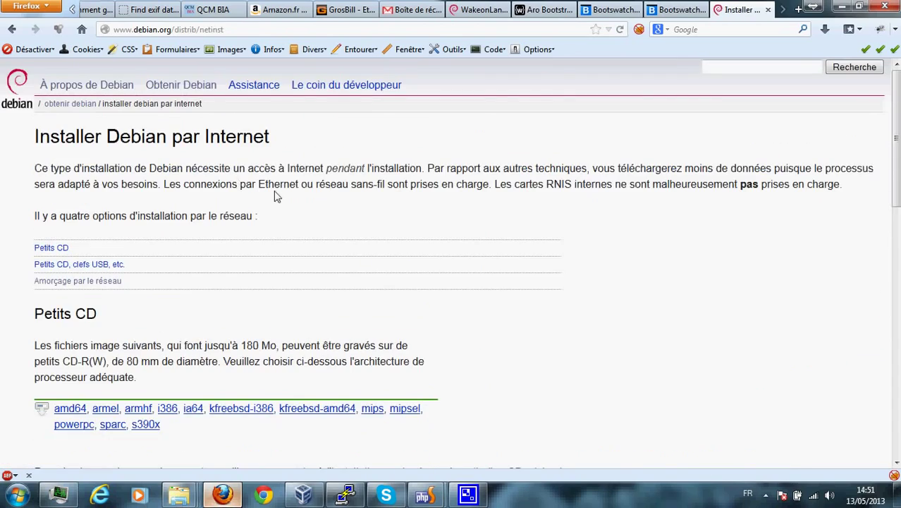
pyautogui.scroll(-5, 276, 196)
pyautogui.scroll(-5, 276, 196)
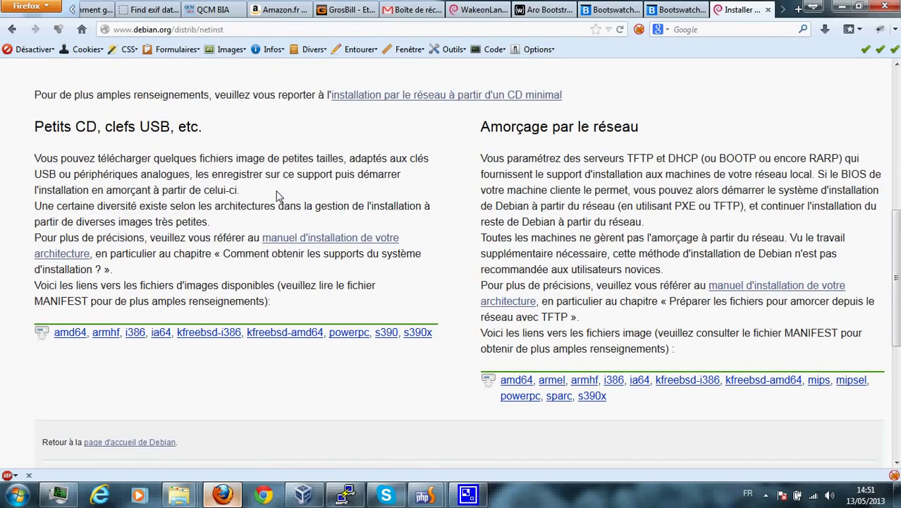
pyautogui.scroll(-6, 277, 196)
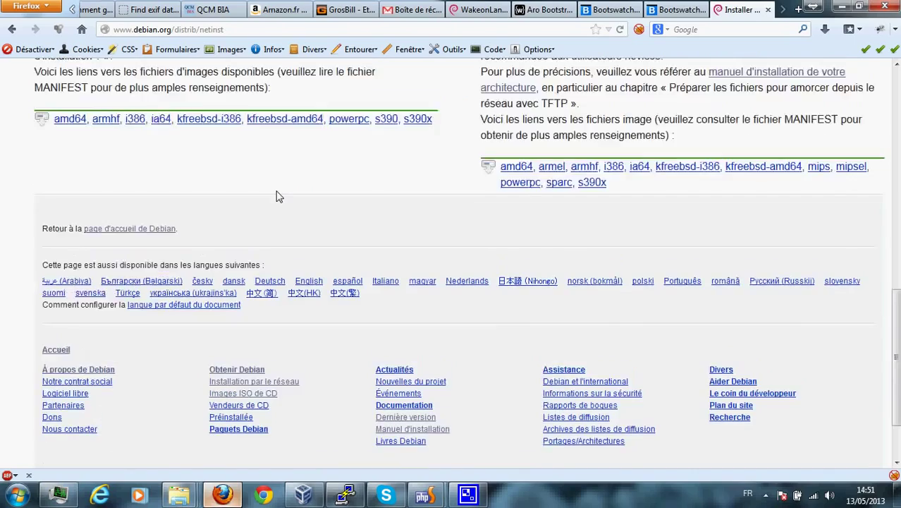
pyautogui.scroll(15, 326, 198)
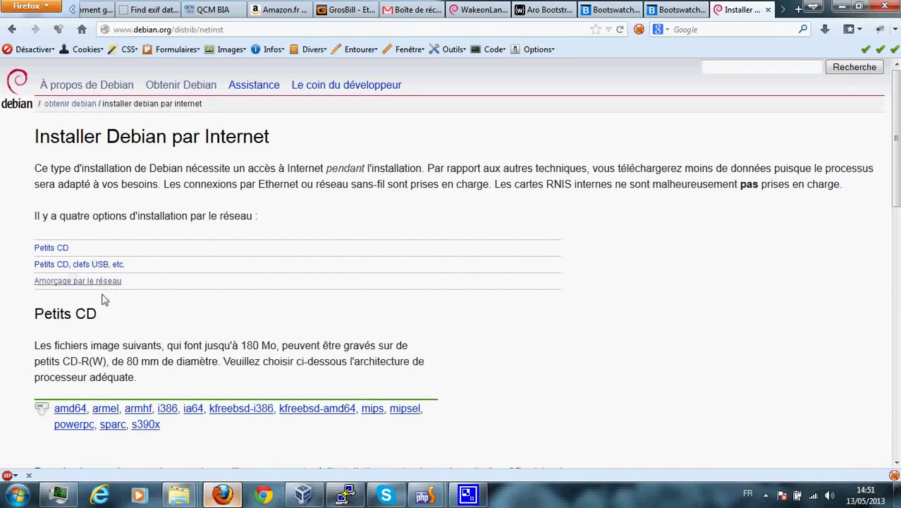
pyautogui.scroll(-8, 305, 298)
pyautogui.scroll(-4, 639, 376)
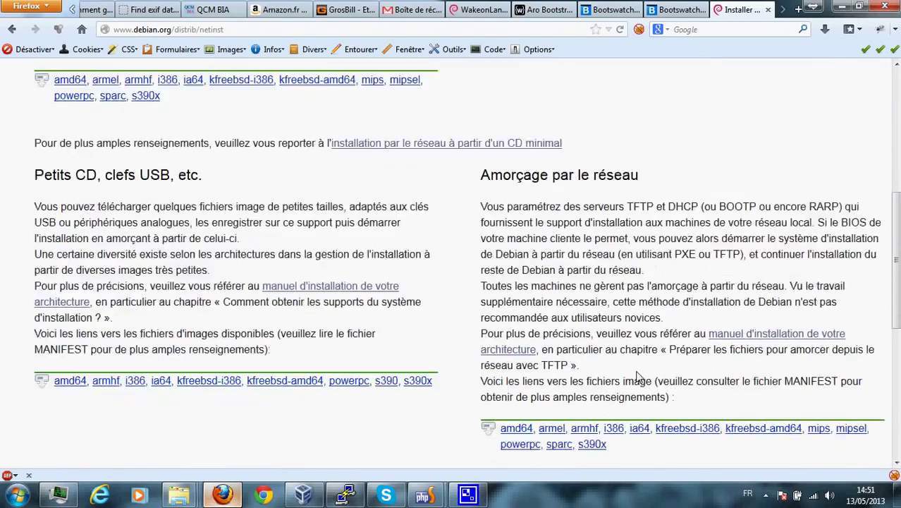
pyautogui.scroll(2, 680, 377)
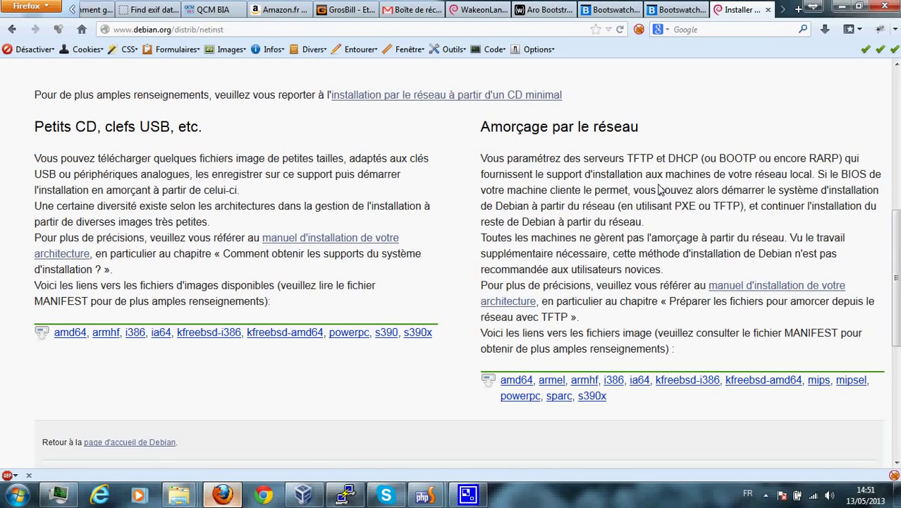
# Go back and review the reduced-size (netinst) installation image page.
pyautogui.click(12, 29)
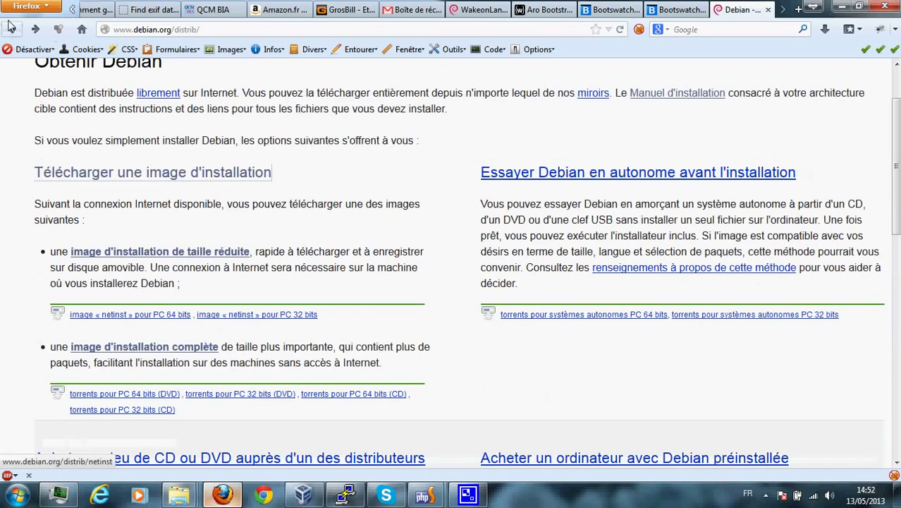
pyautogui.scroll(-3, 177, 267)
pyautogui.click(173, 175)
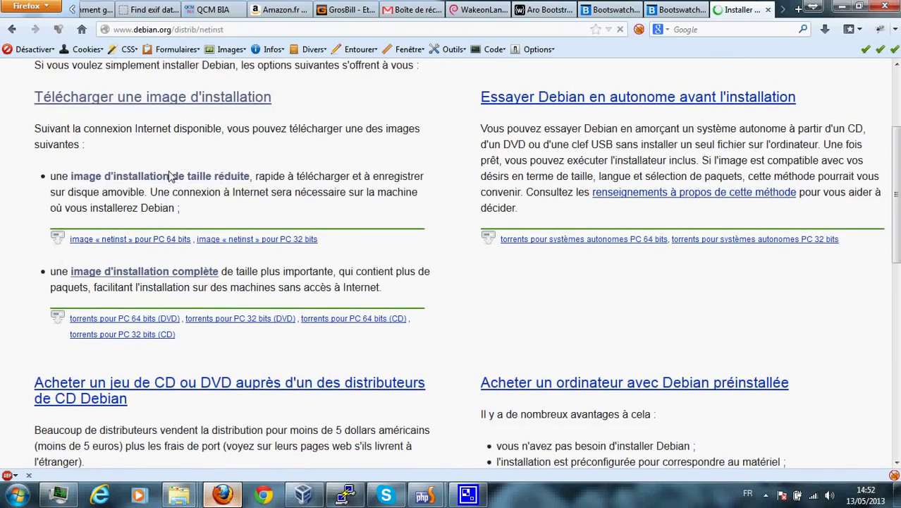
pyautogui.scroll(-5, 176, 215)
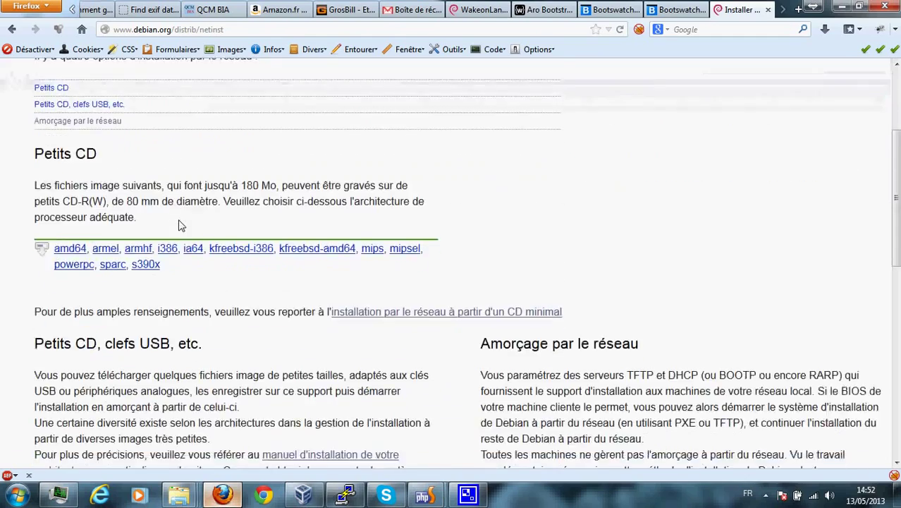
pyautogui.scroll(-2, 131, 204)
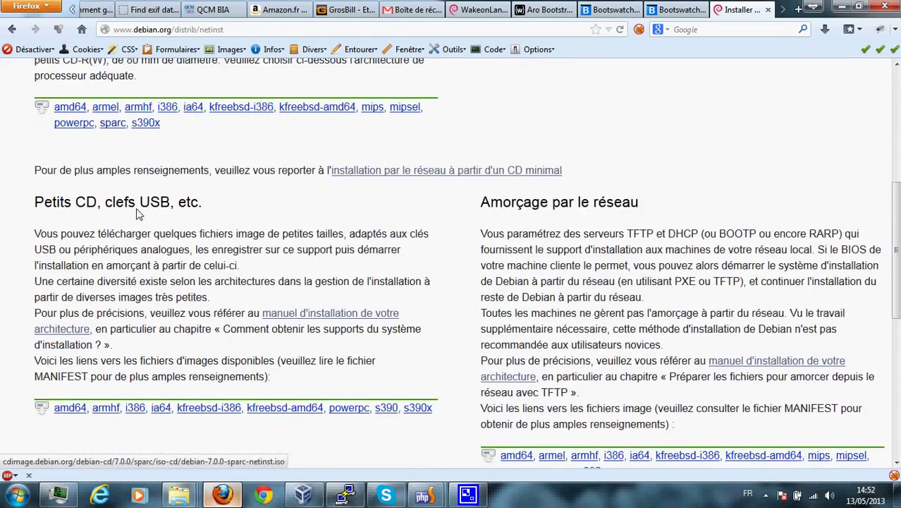
pyautogui.scroll(5, 75, 148)
pyautogui.scroll(3, 76, 149)
# Return to Obtenir Debian and scroll through its installation image download choices.
pyautogui.click(179, 88)
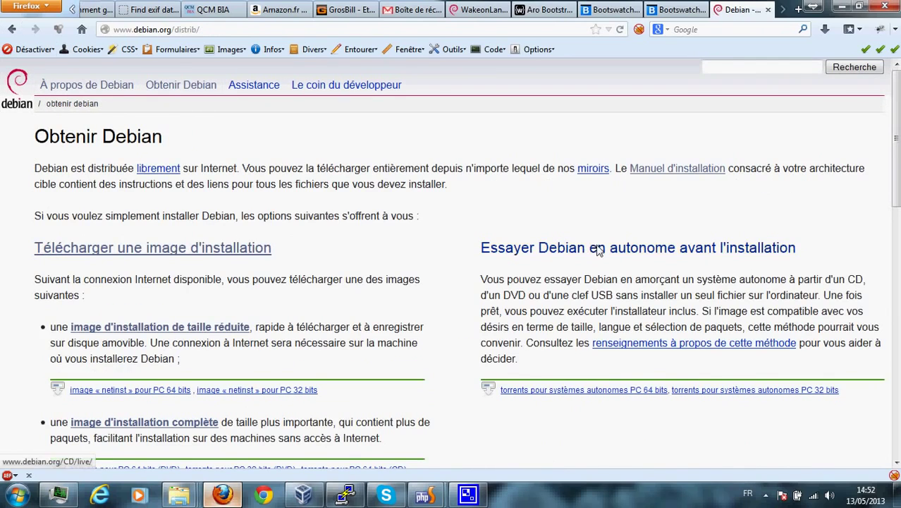
pyautogui.scroll(-5, 252, 266)
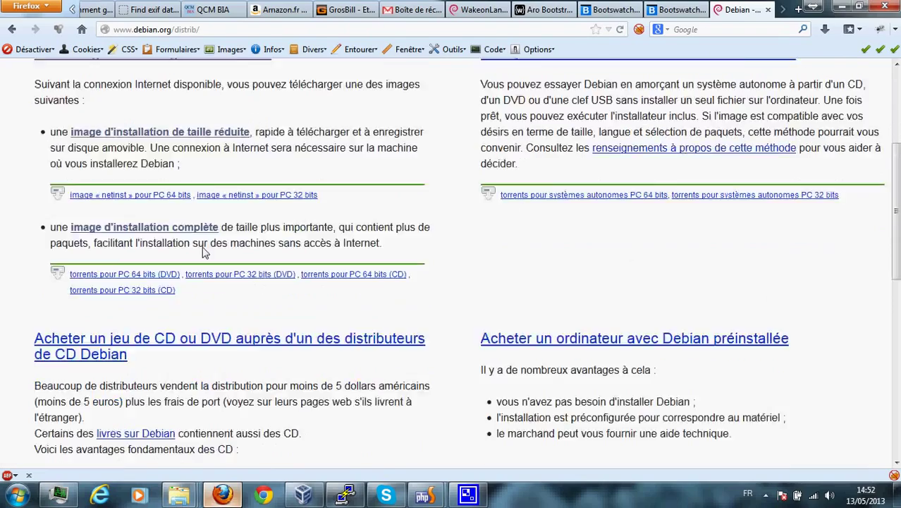
pyautogui.scroll(-8, 253, 266)
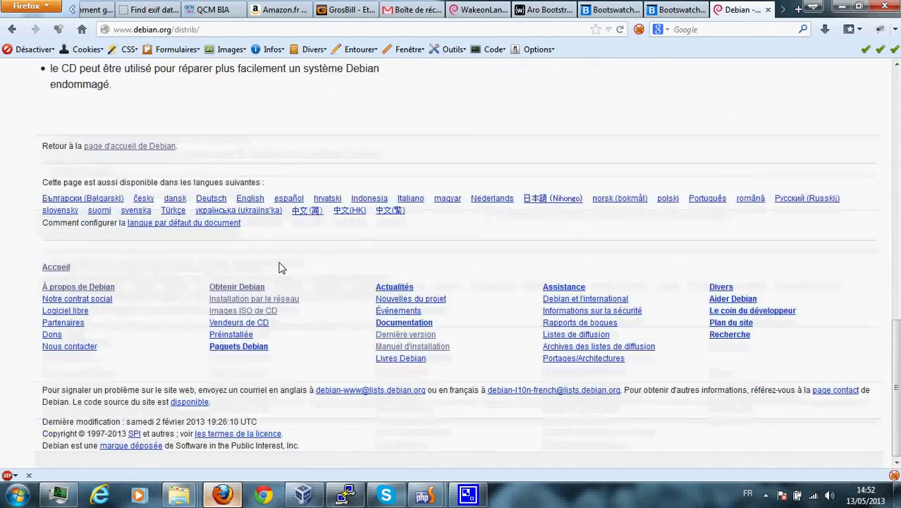
pyautogui.scroll(15, 279, 267)
pyautogui.scroll(-3, 280, 267)
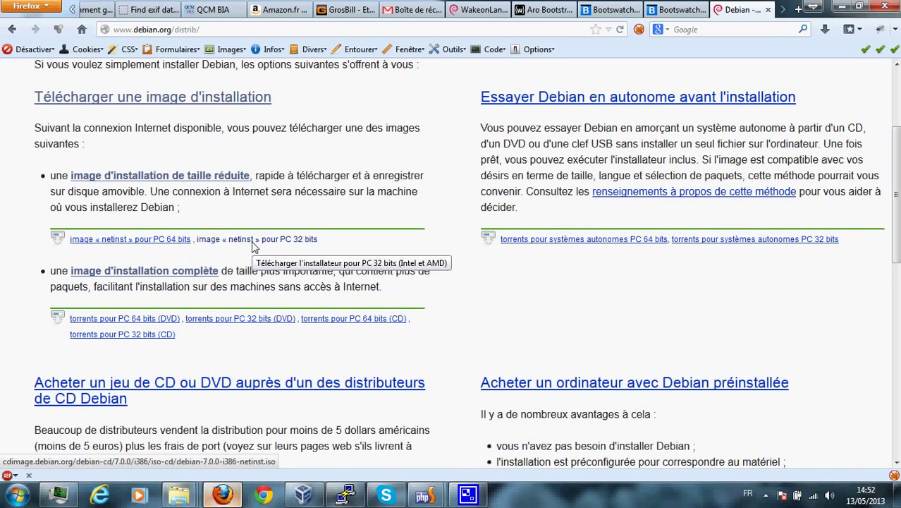
# Save debian-7.0.0-amd64-netinst.iso to disk and open the full downloads list.
pyautogui.click(118, 241)
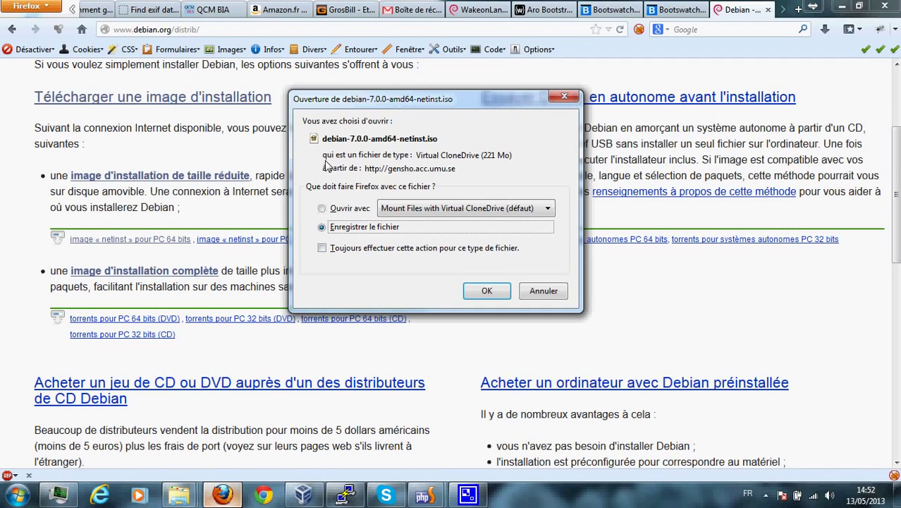
pyautogui.click(484, 292)
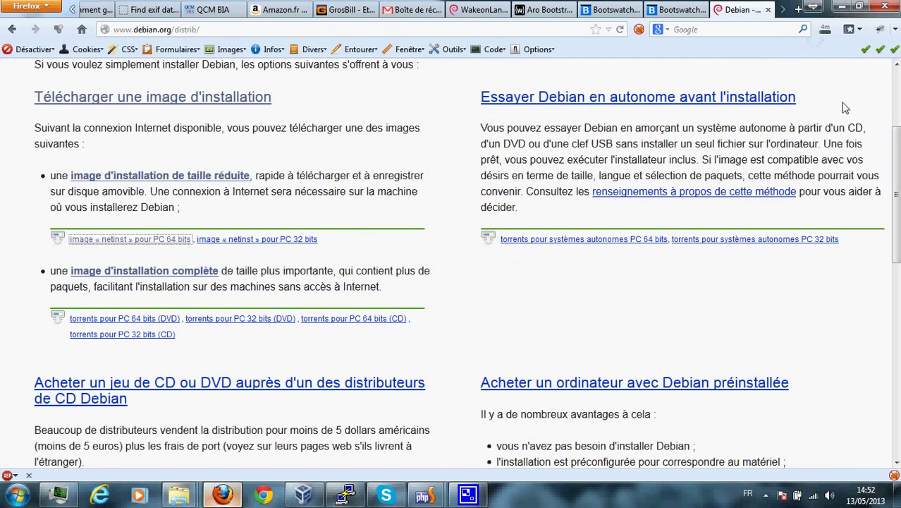
pyautogui.click(823, 31)
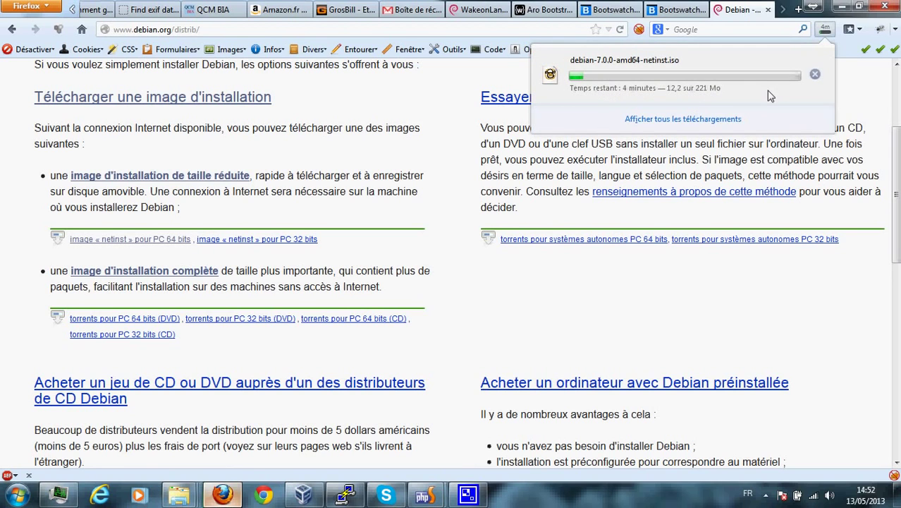
pyautogui.click(702, 116)
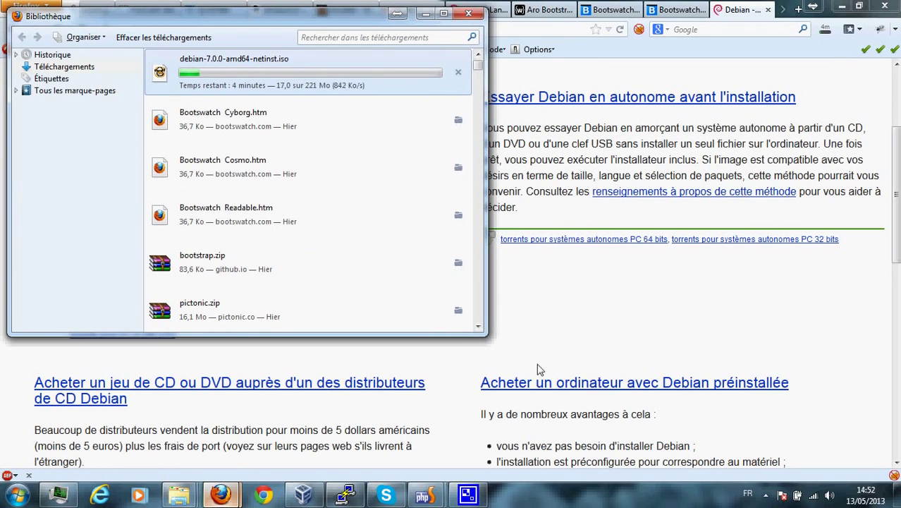
# Pause the screen recorder from its system tray icon.
pyautogui.click(766, 495)
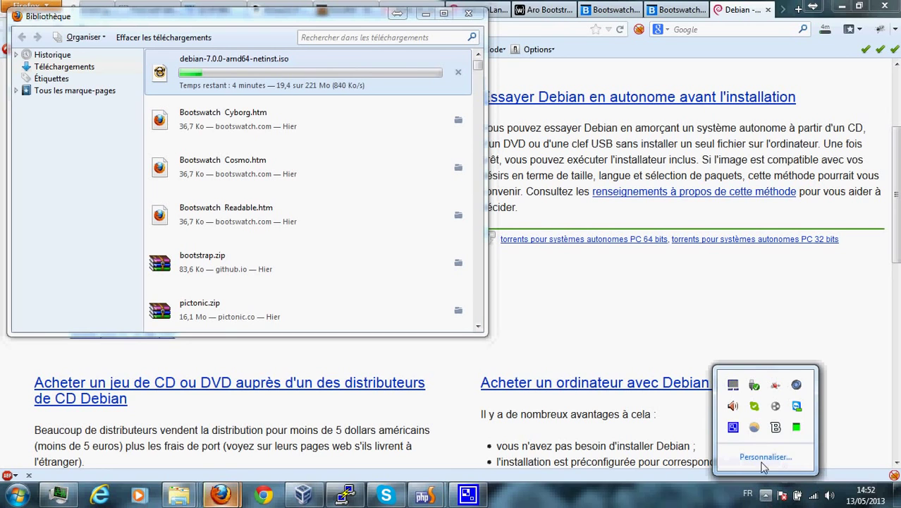
pyautogui.rightClick(732, 428)
pyautogui.click(759, 396)
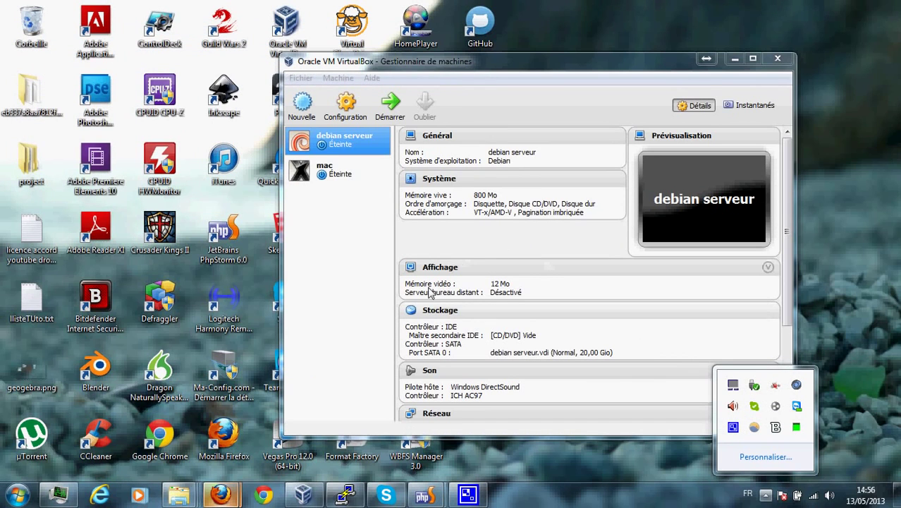
# Create a new VM named DebienServerPerso with type Linux and version Debian (64 bit).
pyautogui.click(766, 498)
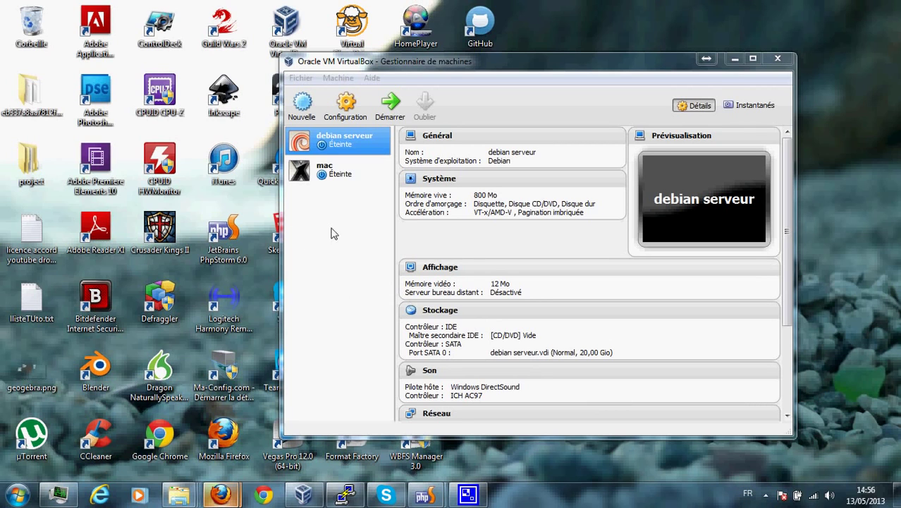
pyautogui.click(302, 107)
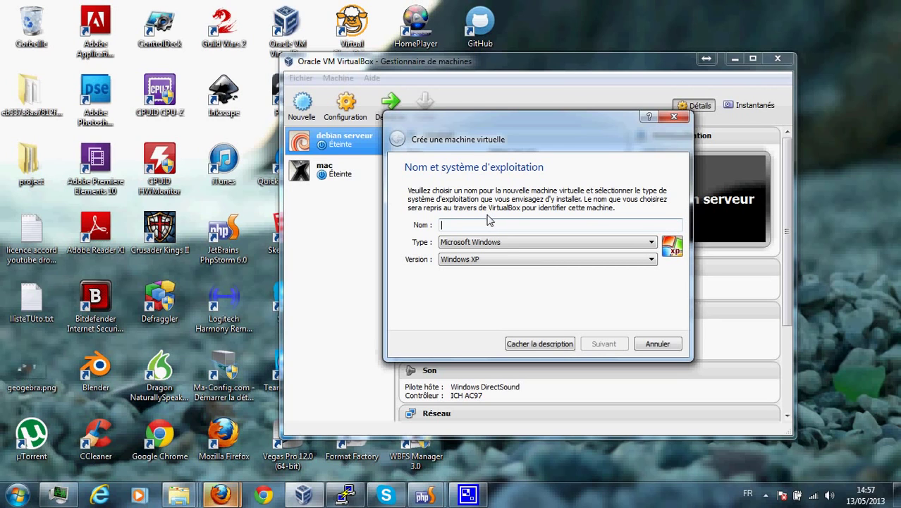
pyautogui.moveTo(533, 137); pyautogui.dragTo(557, 171)
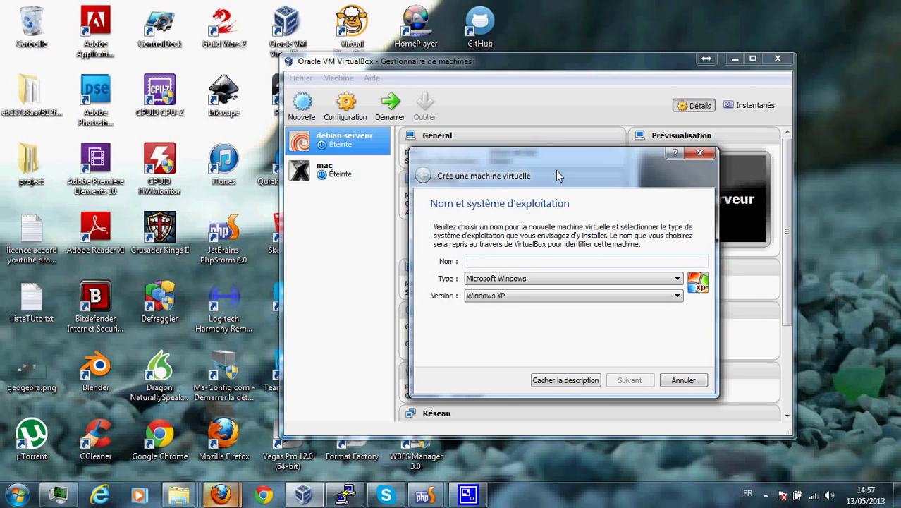
pyautogui.write('De')
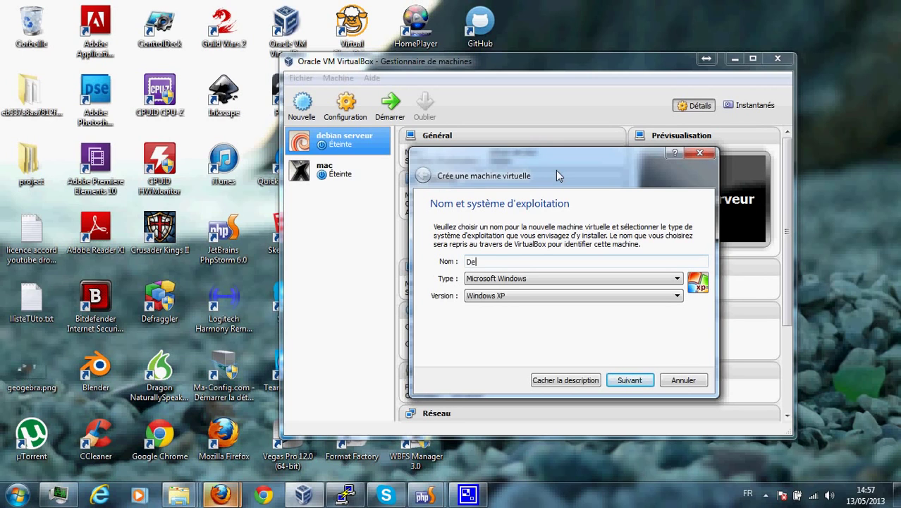
pyautogui.write('bien')
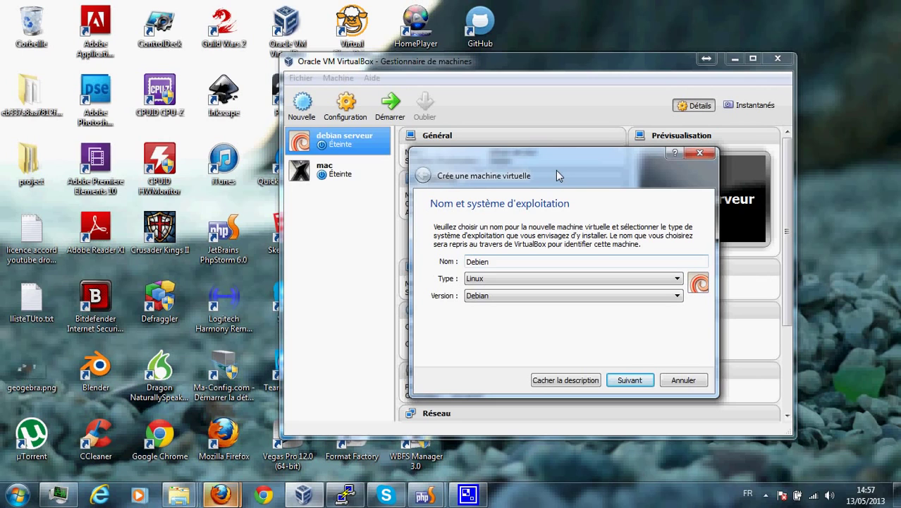
pyautogui.write('ServerPerso')
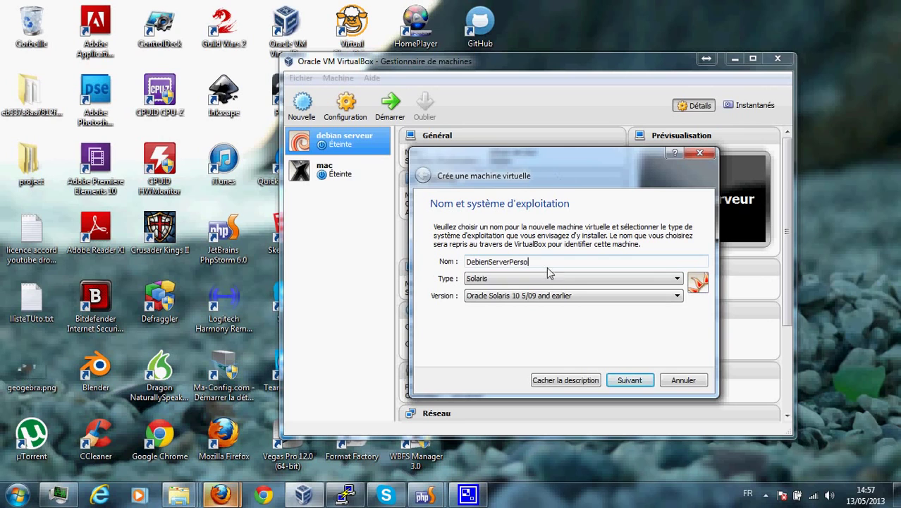
pyautogui.click(553, 280)
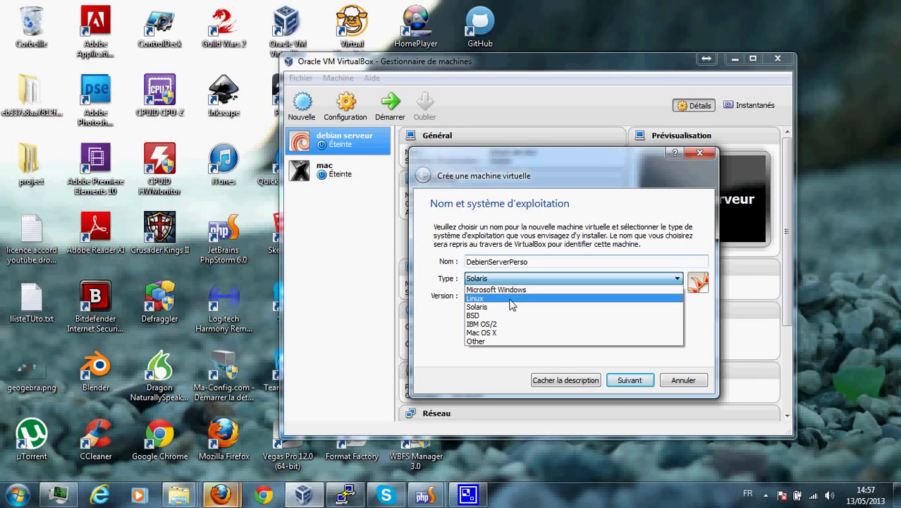
pyautogui.click(510, 299)
pyautogui.click(500, 297)
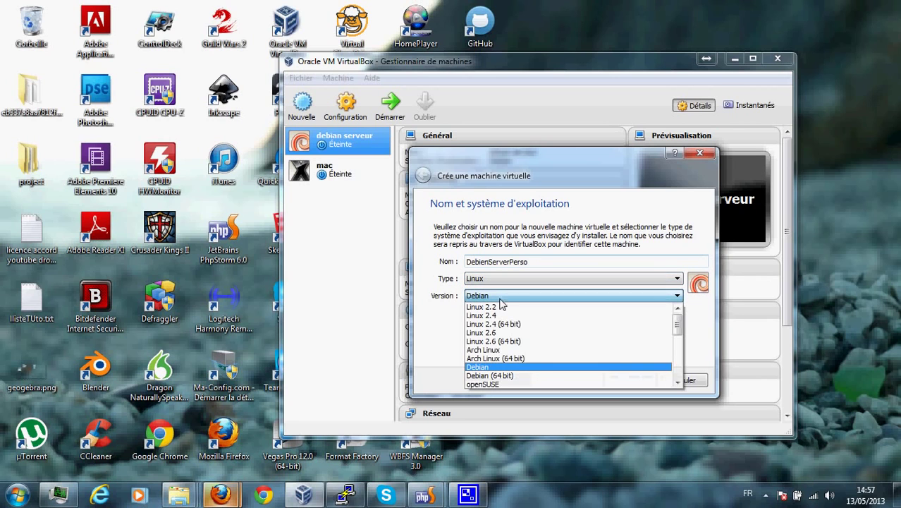
pyautogui.click(518, 375)
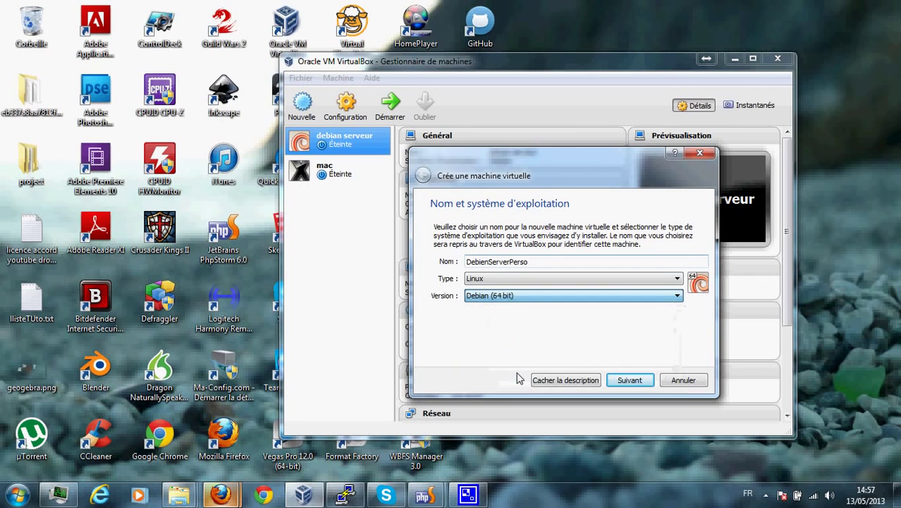
pyautogui.click(634, 386)
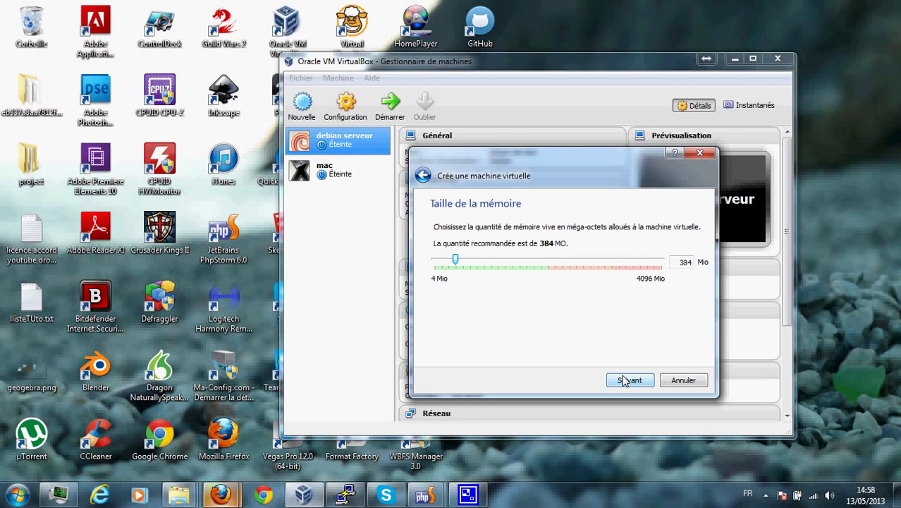
# Accept 384 MB of memory and choose to create a new virtual hard disk now.
pyautogui.click(624, 381)
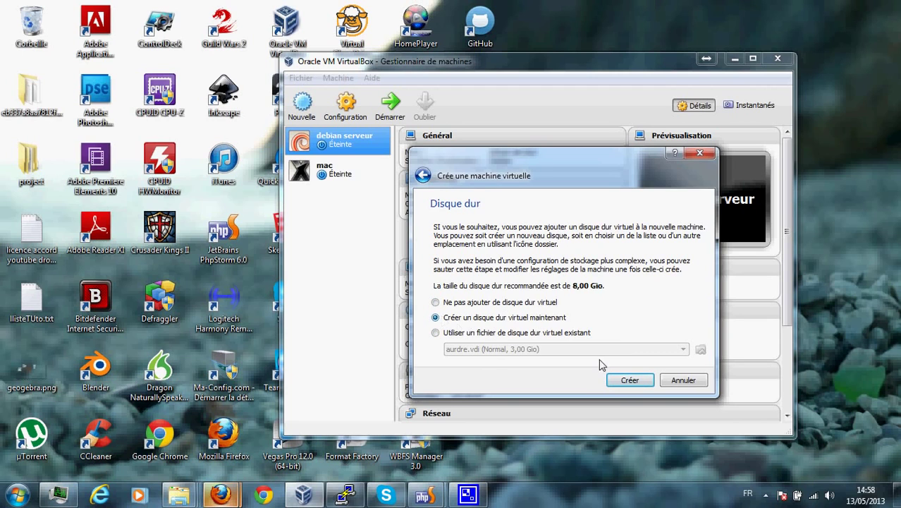
pyautogui.click(634, 381)
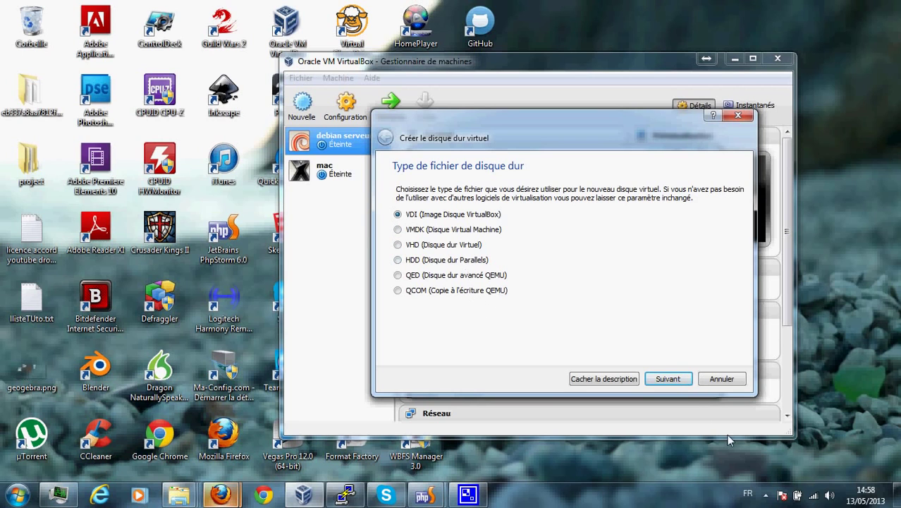
# Create the DebienServerPerso disk as a dynamically allocated 8,00 Gio VDI.
pyautogui.click(671, 381)
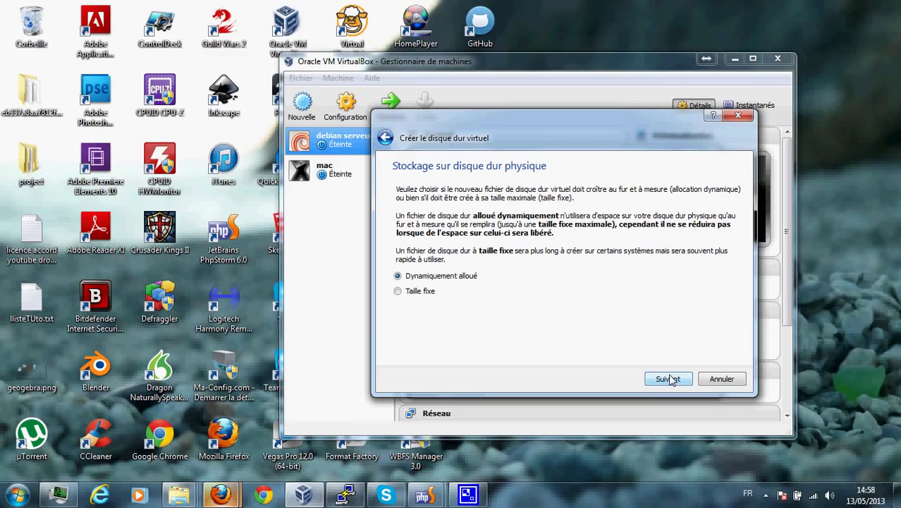
pyautogui.click(668, 379)
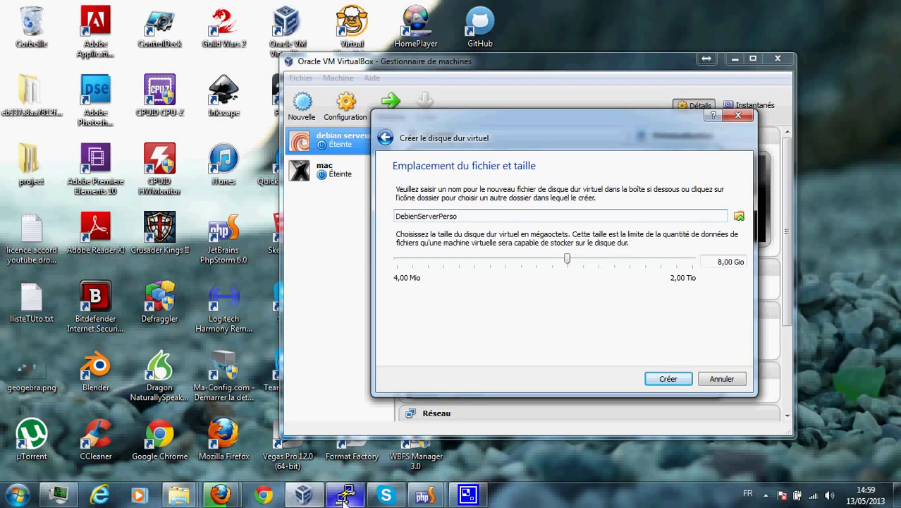
pyautogui.moveTo(345, 495)
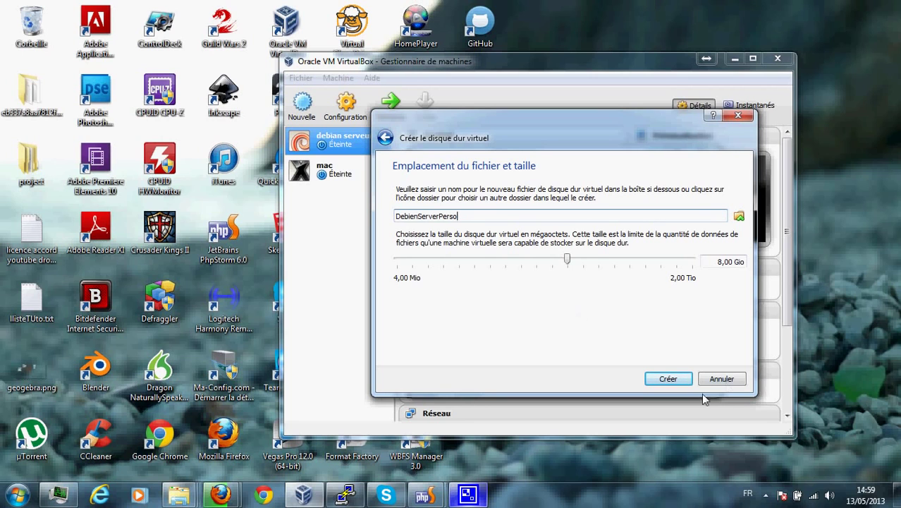
pyautogui.click(656, 378)
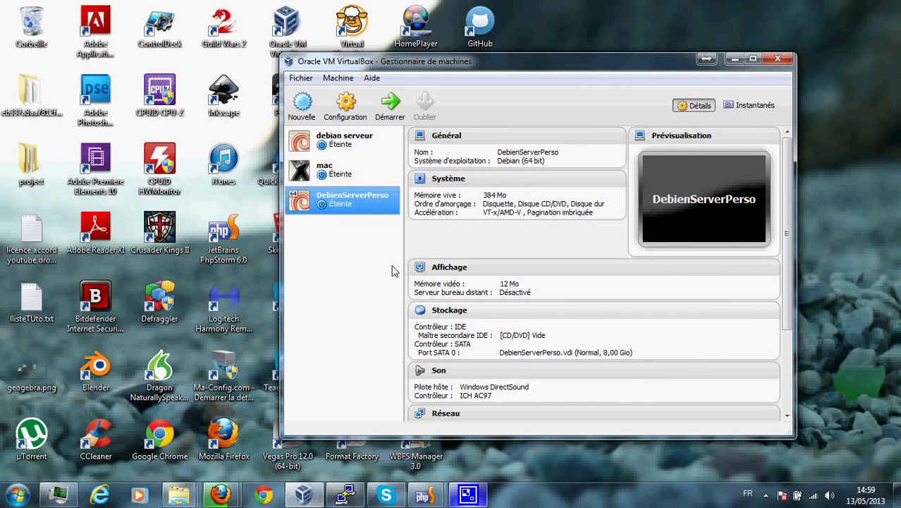
# Check in Firefox's downloads library that the 221 Mo amd64 netinst ISO has finished.
pyautogui.click(221, 495)
pyautogui.click(290, 427)
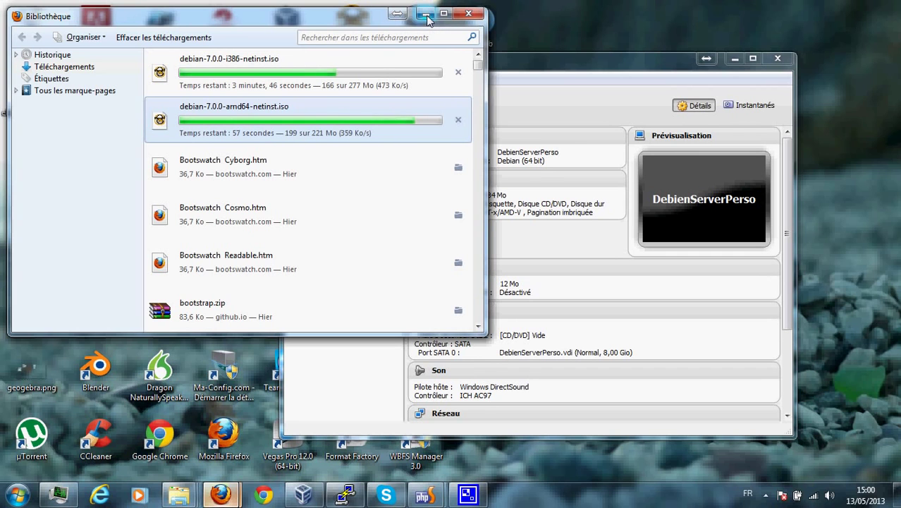
pyautogui.click(426, 15)
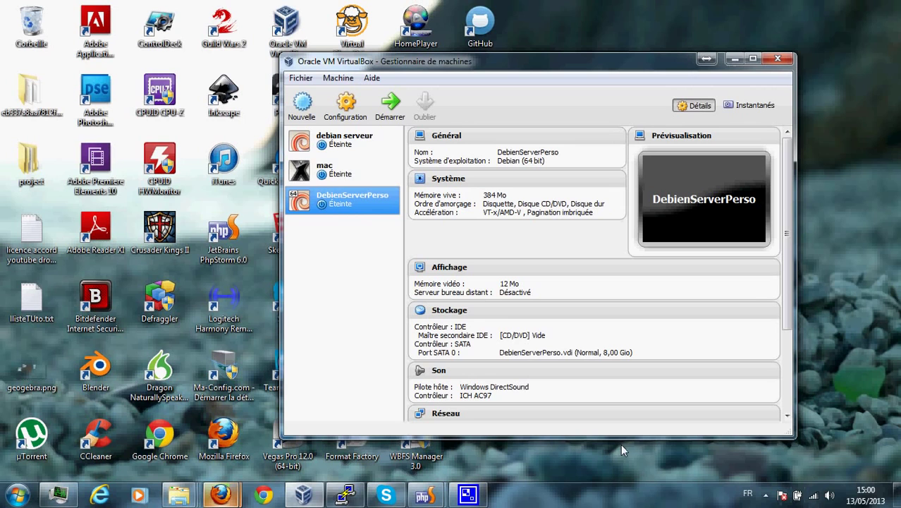
# Bring the VirtualBox Manager back to the front from the notification area.
pyautogui.click(766, 496)
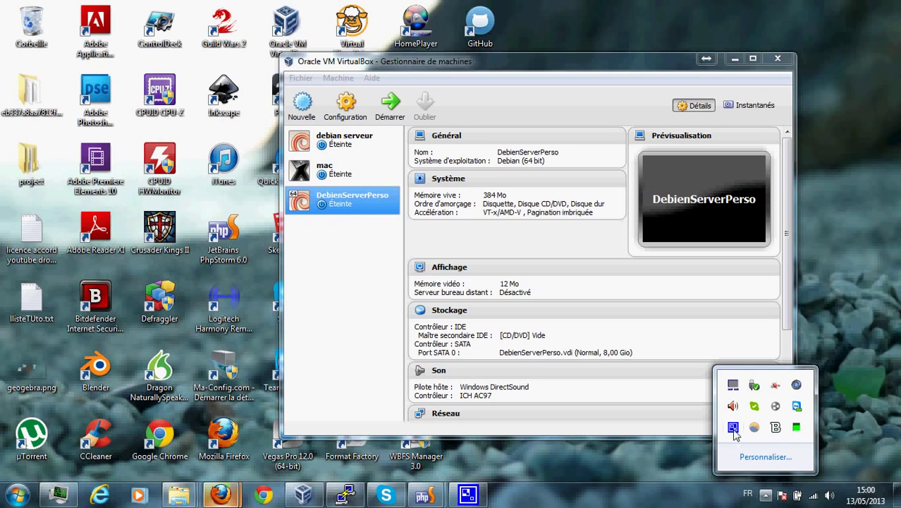
pyautogui.rightClick(734, 428)
pyautogui.click(751, 400)
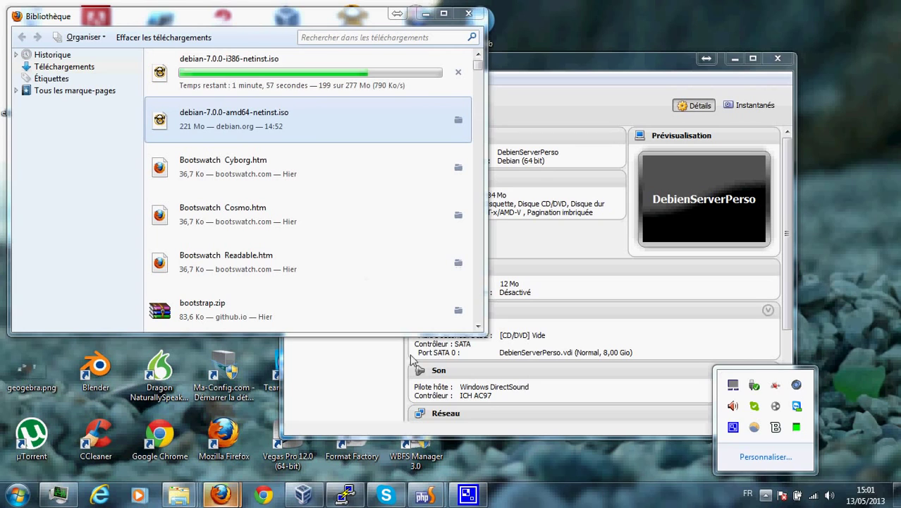
pyautogui.click(355, 386)
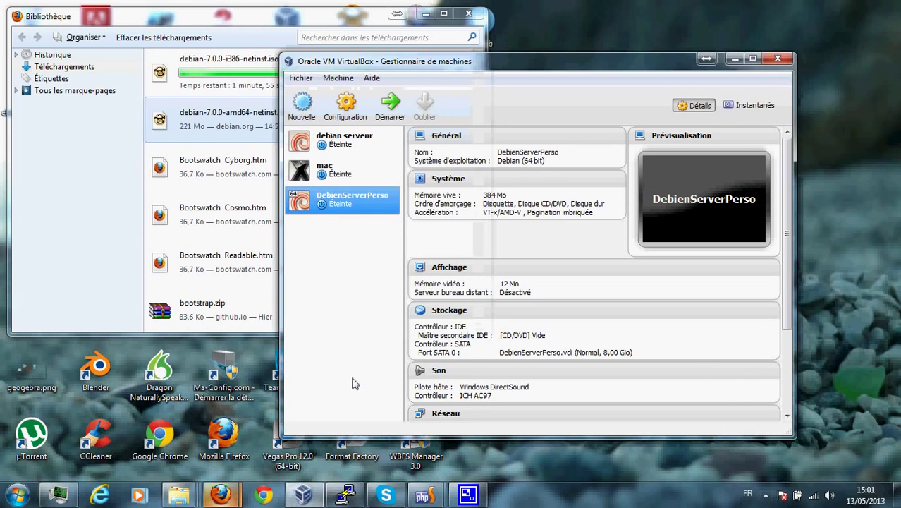
# Add an IDE optical drive holding debian-7.0.0-amd64-netinst.iso from Téléchargements and save the storage settings.
pyautogui.click(347, 108)
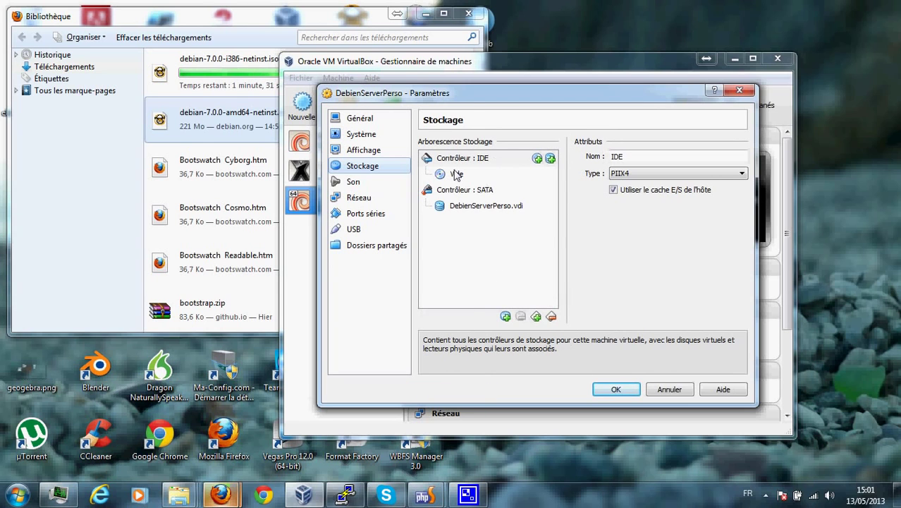
pyautogui.click(537, 158)
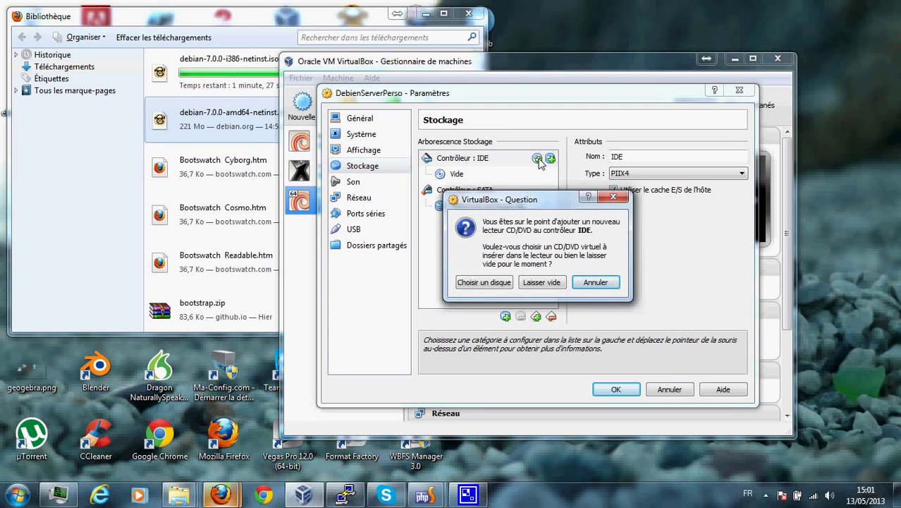
pyautogui.click(494, 283)
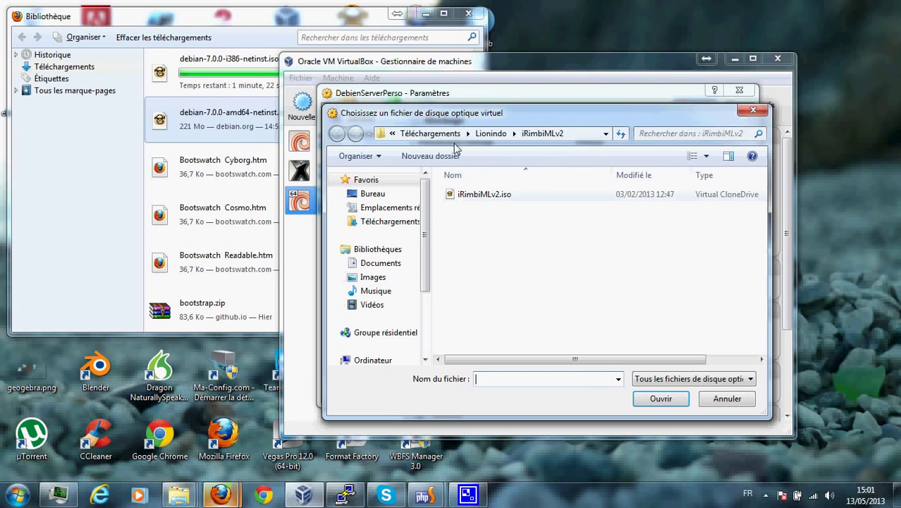
pyautogui.click(420, 134)
pyautogui.scroll(-4, 513, 280)
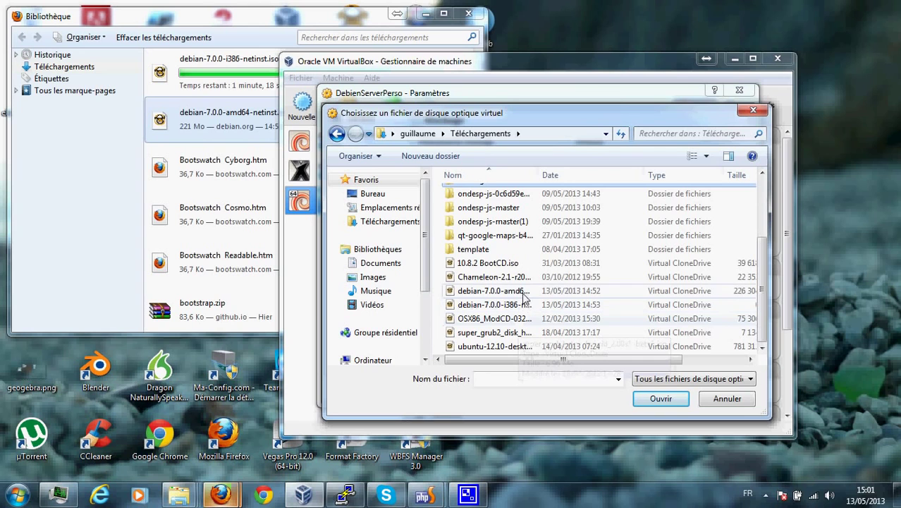
pyautogui.click(523, 293)
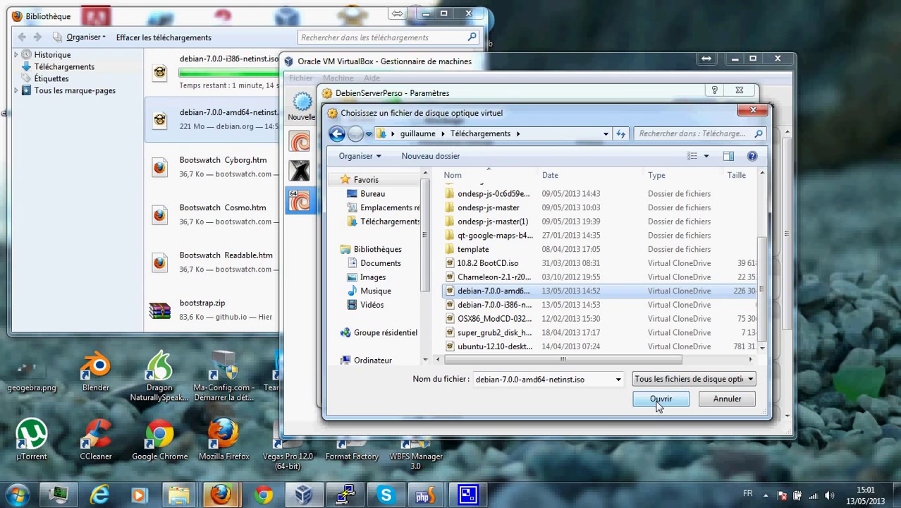
pyautogui.click(660, 399)
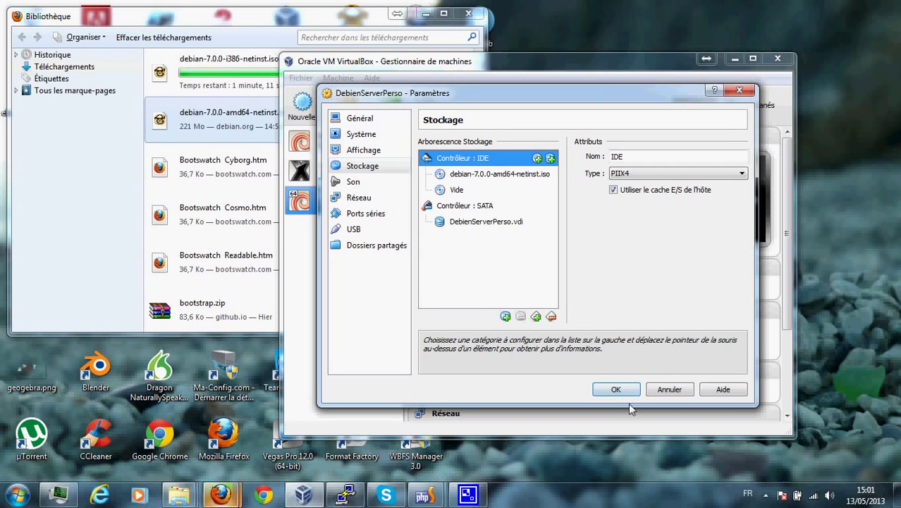
pyautogui.click(617, 392)
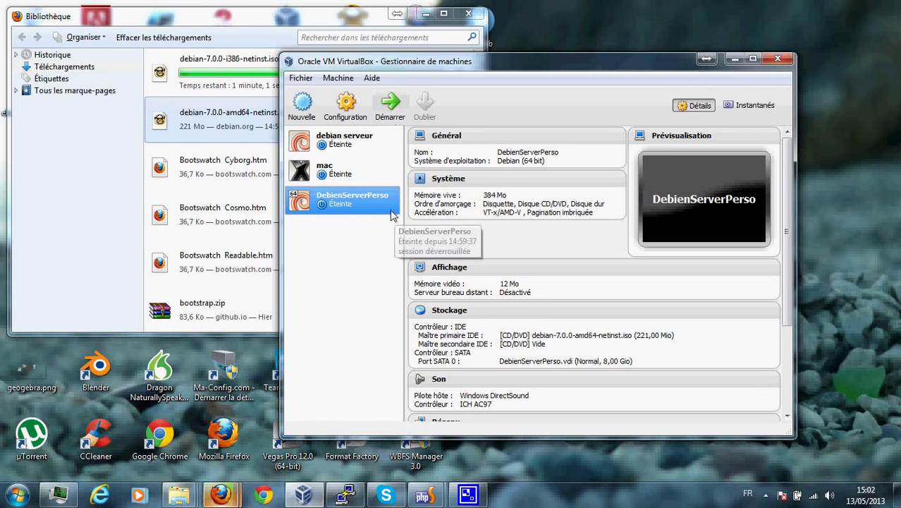
# Start DebienServerPerso, browse the installer boot menu entries, and maximize the VM window.
pyautogui.doubleClick(377, 205)
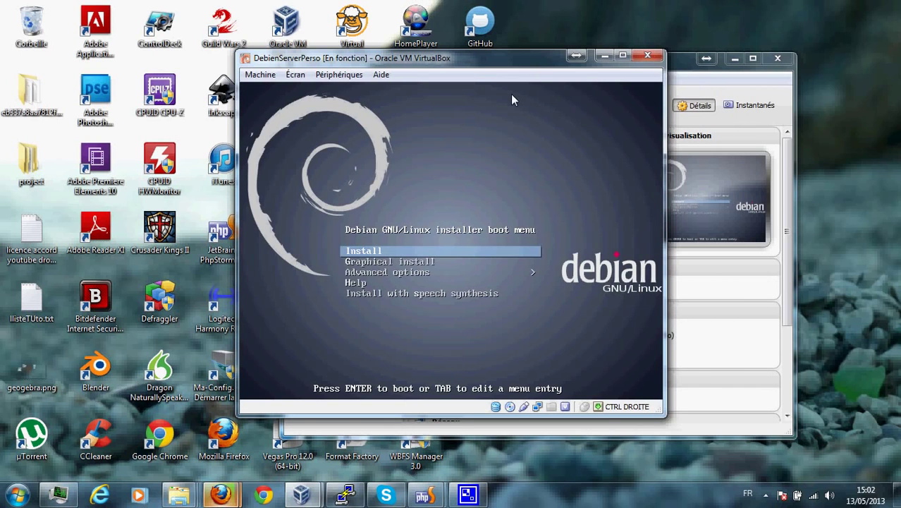
pyautogui.press('Down')
pyautogui.press('Down')
pyautogui.press('Down')
pyautogui.press('Up')
pyautogui.press('Up')
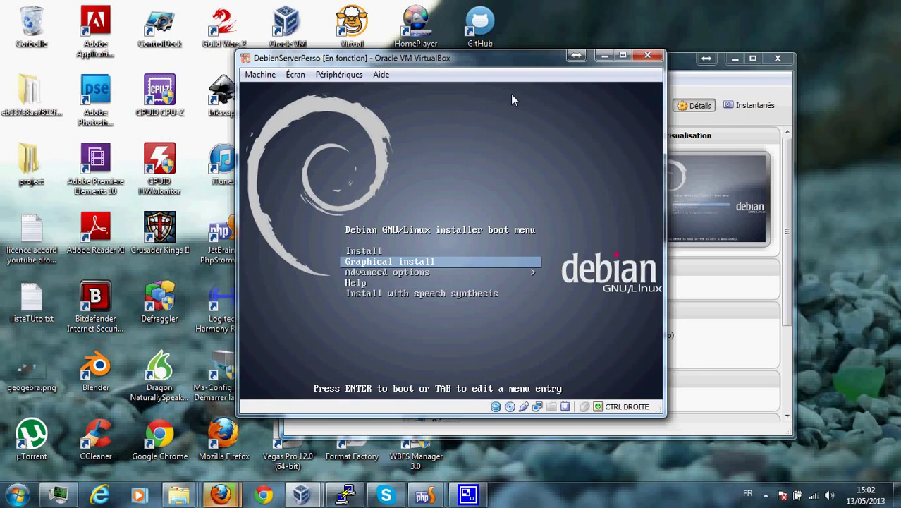
pyautogui.press('Down')
pyautogui.press('Down')
pyautogui.press('Down')
pyautogui.press('Up')
pyautogui.press('Up')
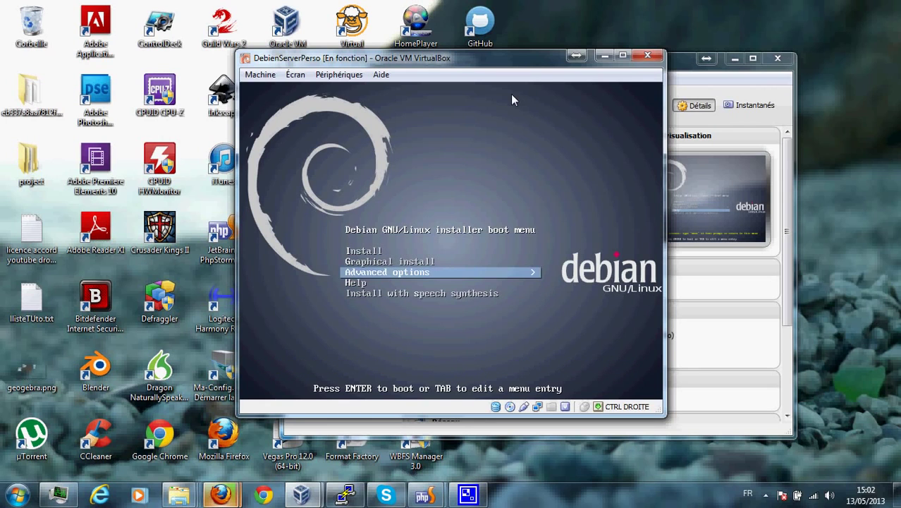
pyautogui.press('Up')
pyautogui.press('Up')
pyautogui.press('Down')
pyautogui.press('Up')
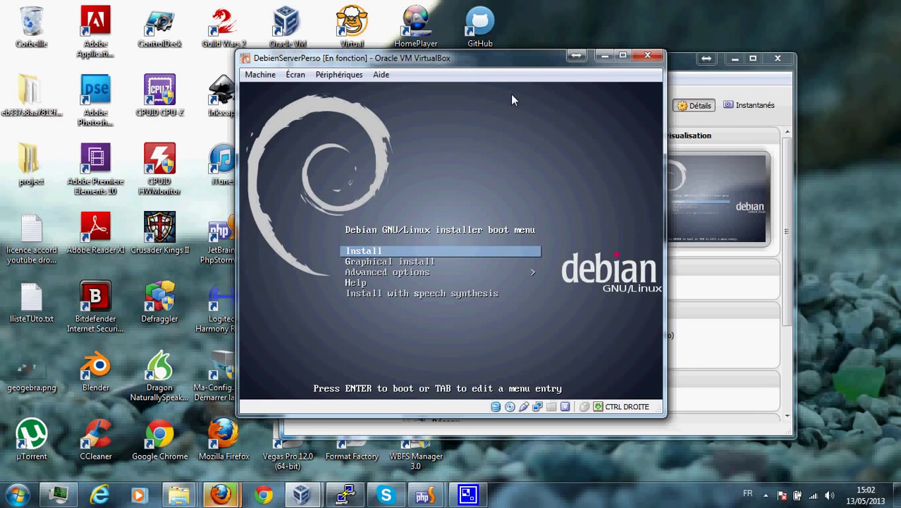
pyautogui.click(624, 56)
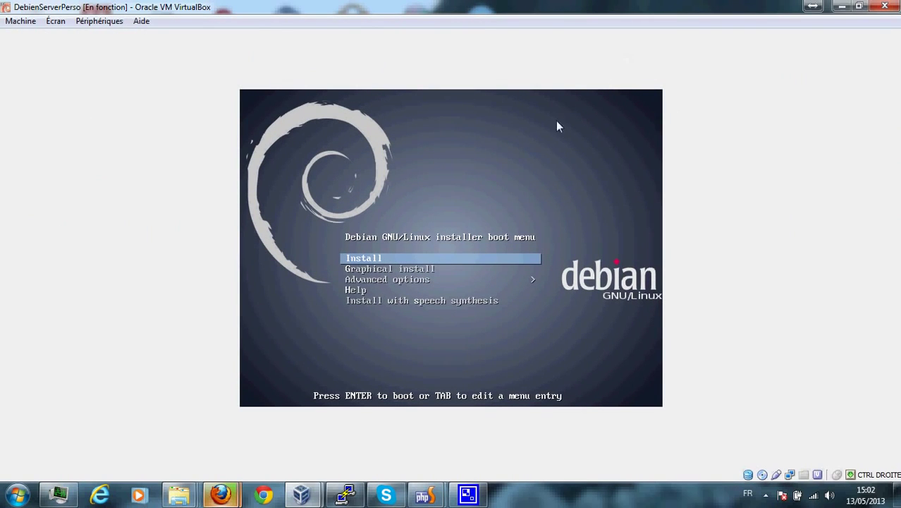
# Boot the text-mode Install entry and pick French as the installation language.
pyautogui.press('Down')
pyautogui.press('Up')
pyautogui.press('Down')
pyautogui.press('Up')
pyautogui.press('Down')
pyautogui.press('Up')
pyautogui.press('Return')
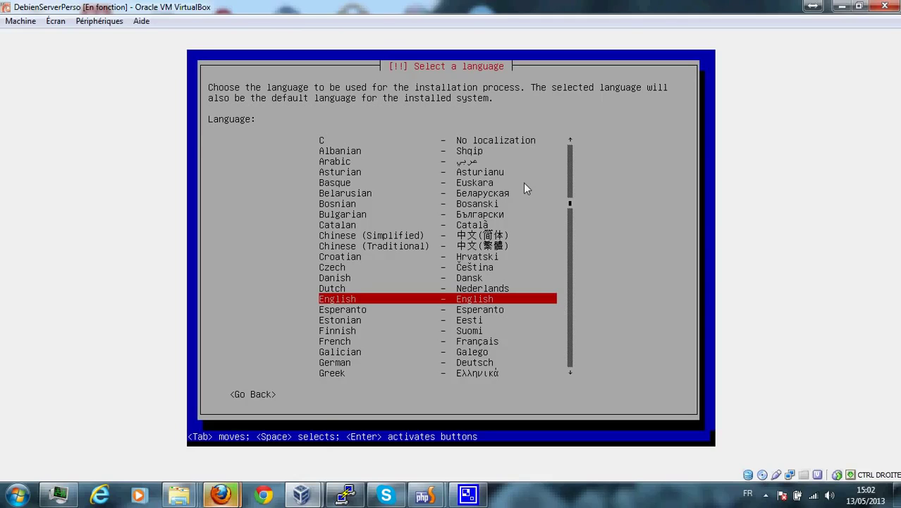
pyautogui.press('Down')
pyautogui.press('Down')
pyautogui.press('Down')
pyautogui.press('Down')
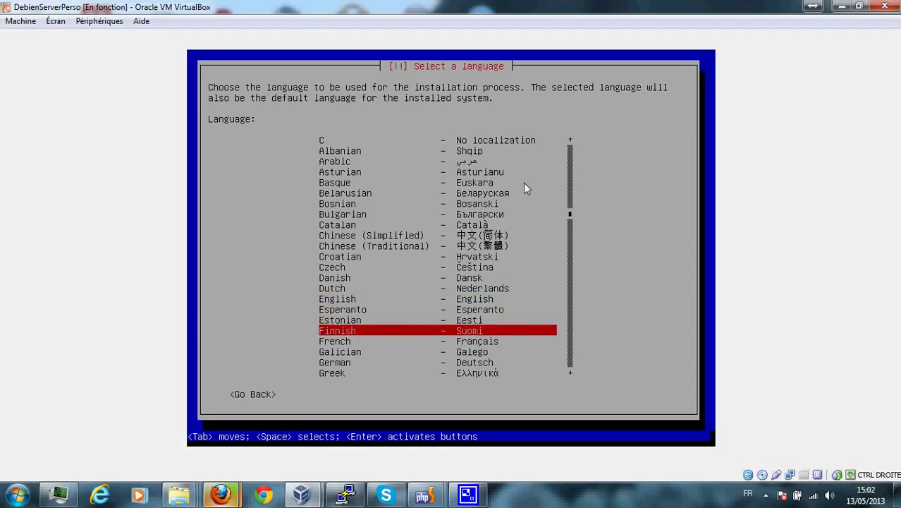
pyautogui.press('Return')
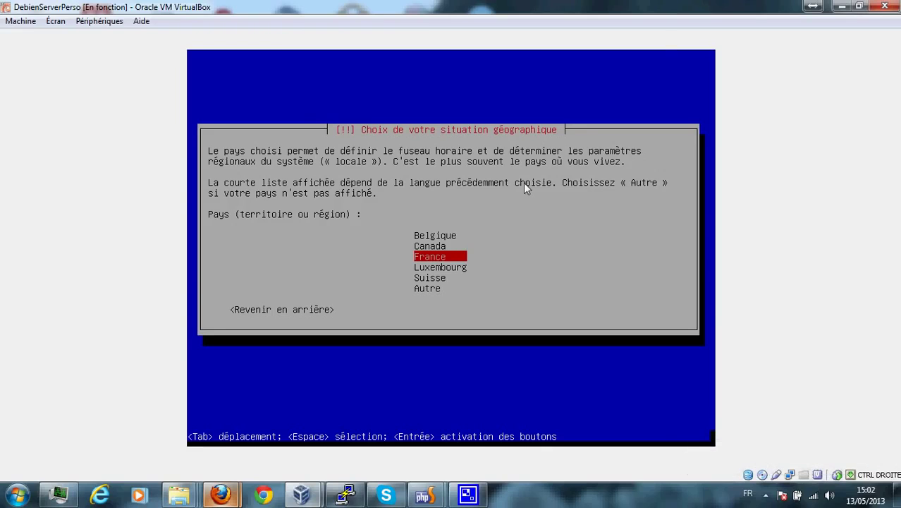
# Keep France as the location and accept the Français keyboard layout.
pyautogui.press('Down')
pyautogui.press('Up')
pyautogui.press('Down')
pyautogui.press('Up')
pyautogui.press('Return')
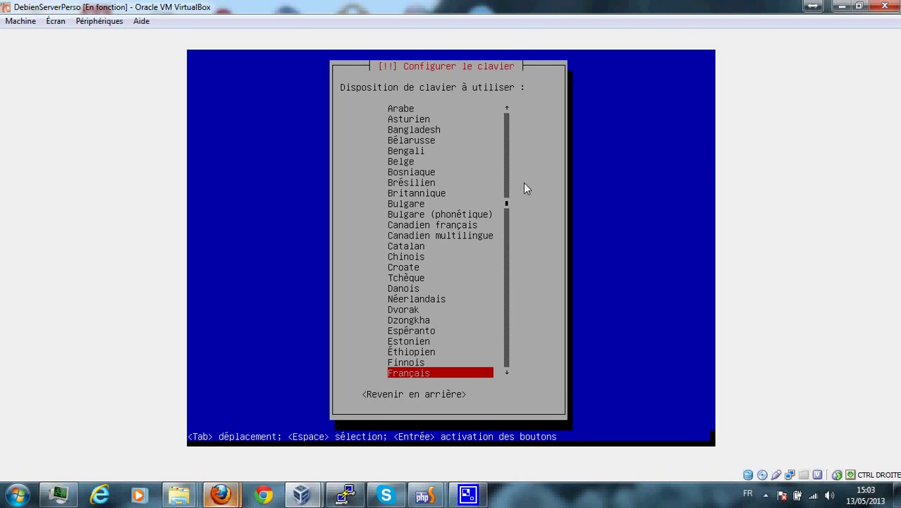
pyautogui.press('Return')
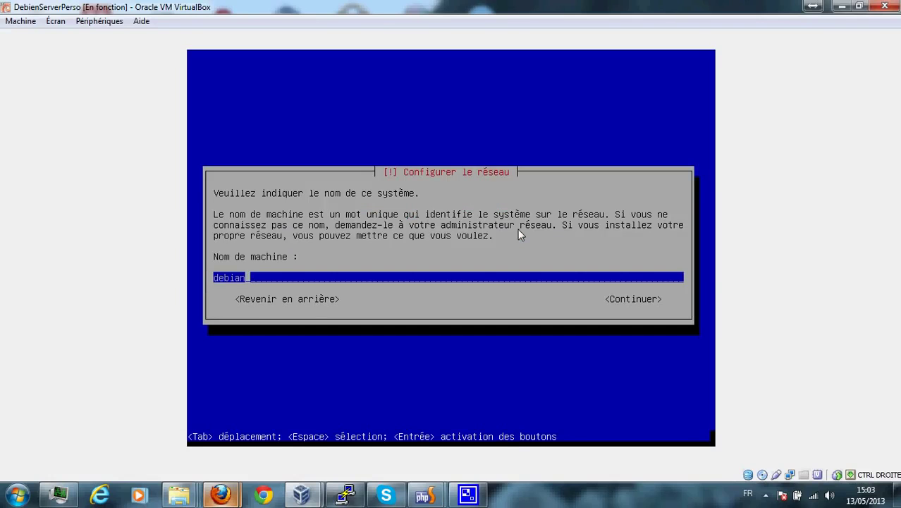
# Replace the hostname 'debian' with ServeurGuillaume and leave the domain field empty.
pyautogui.press('BackSpace')
pyautogui.press('BackSpace')
pyautogui.press('BackSpace')
pyautogui.press('BackSpace')
pyautogui.press('BackSpace')
pyautogui.press('BackSpace')
pyautogui.write('ServeurF')
pyautogui.press('BackSpace')
pyautogui.write('Guillau')
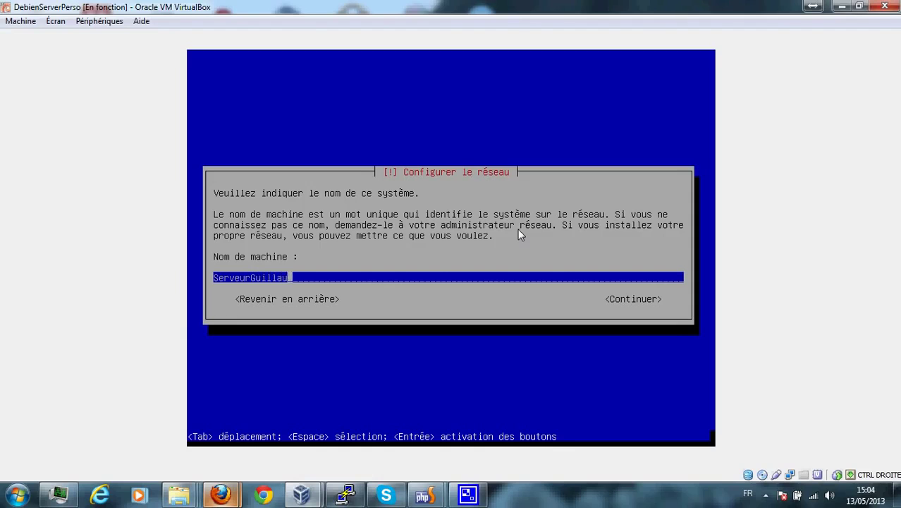
pyautogui.write('me')
pyautogui.press('Return')
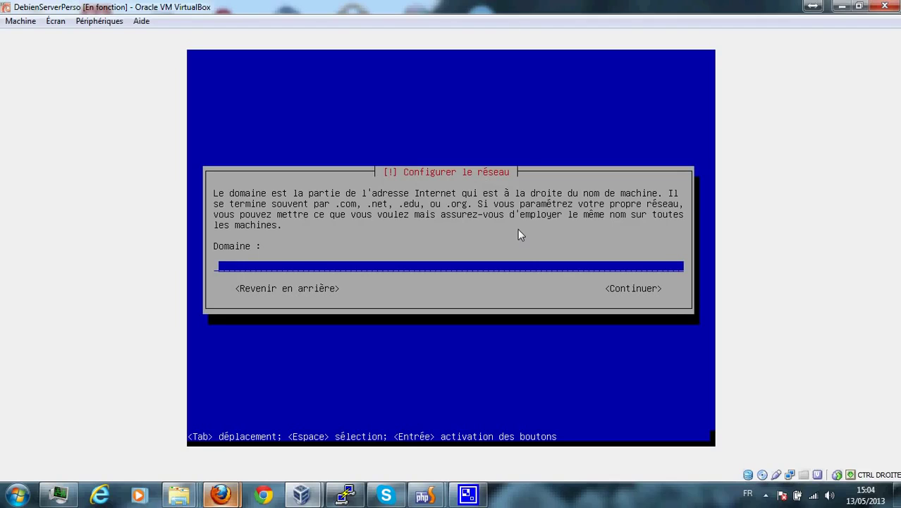
pyautogui.press('Return')
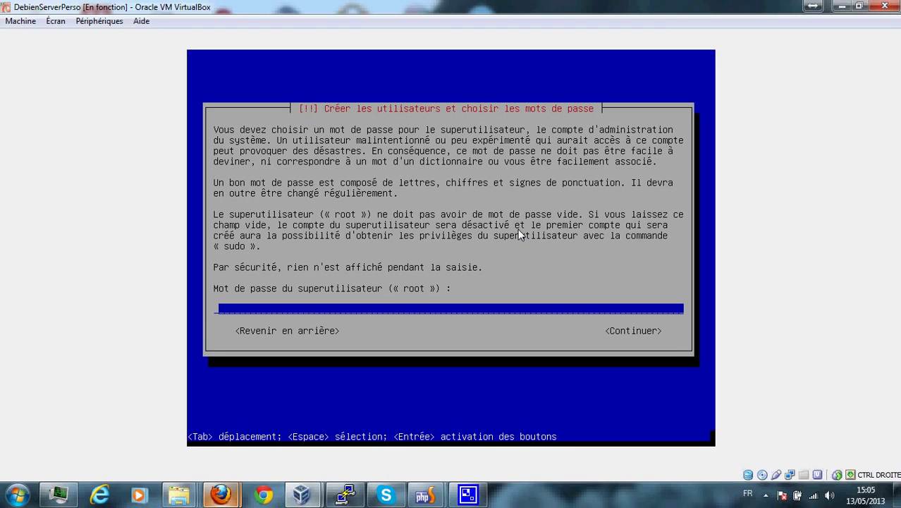
# Enter and confirm the root password.
pyautogui.write('********')
pyautogui.press('Return')
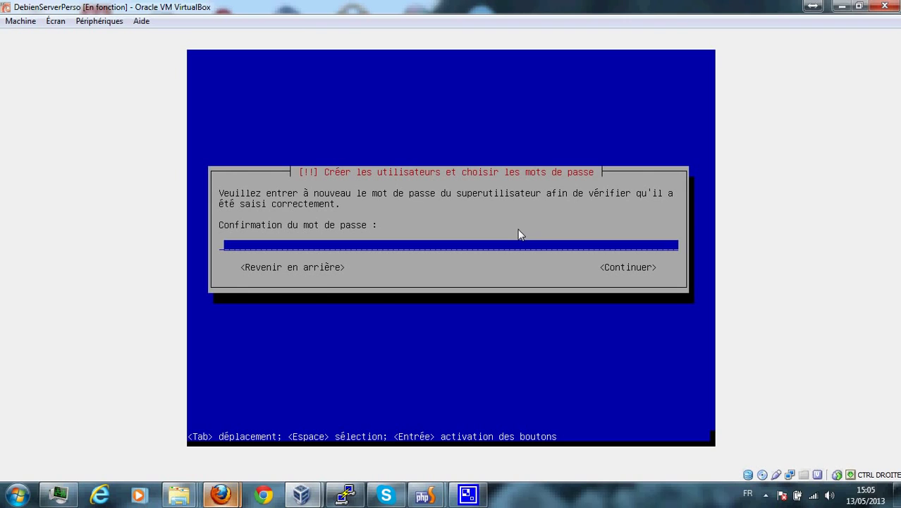
pyautogui.write('********')
pyautogui.press('Return')
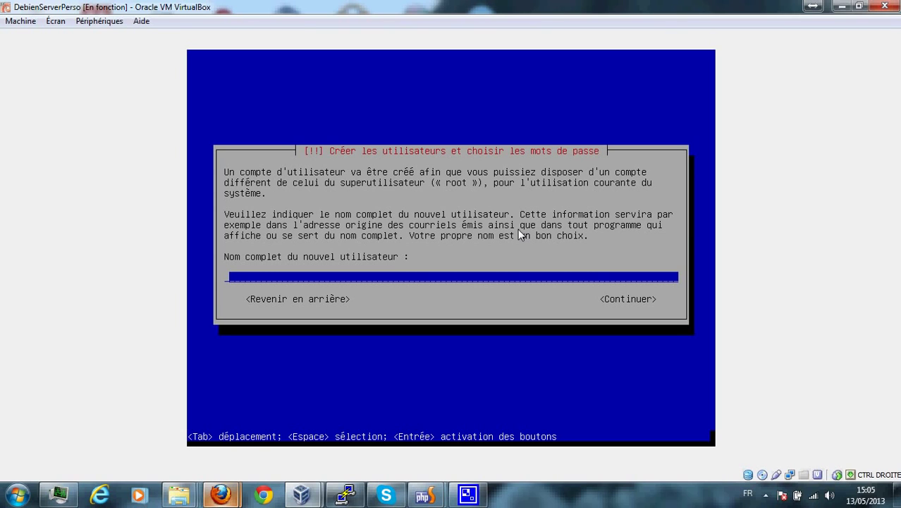
# Create the regular user with the user's full name, the suggested login, and a confirmed password.
pyautogui.write('Guillaume')
pyautogui.press('Return')
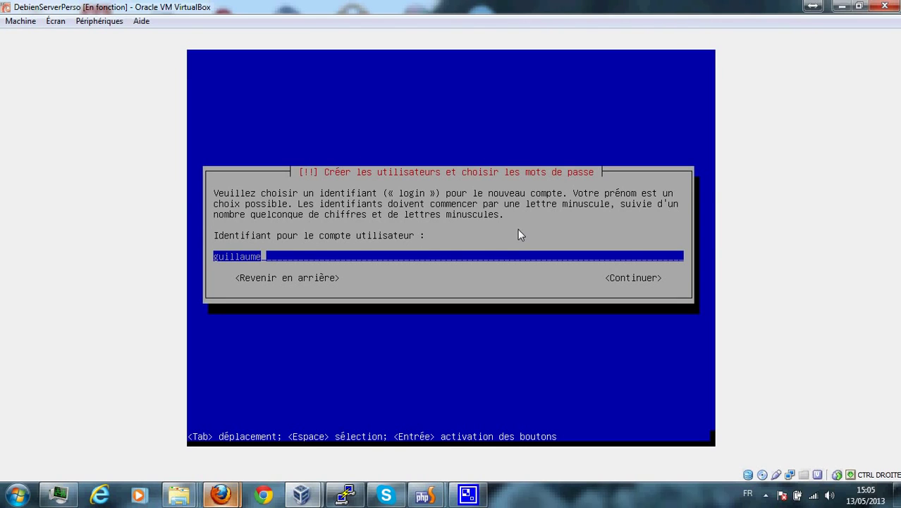
pyautogui.press('Return')
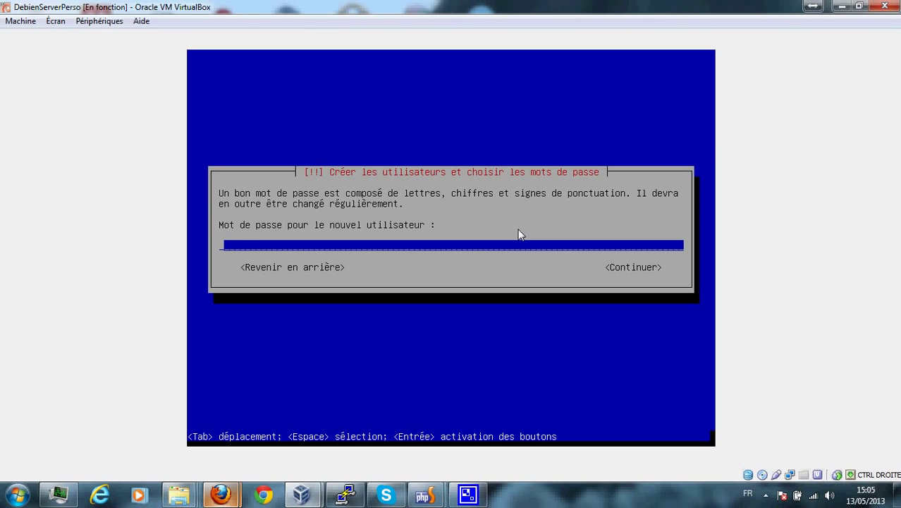
pyautogui.write('********')
pyautogui.press('Return')
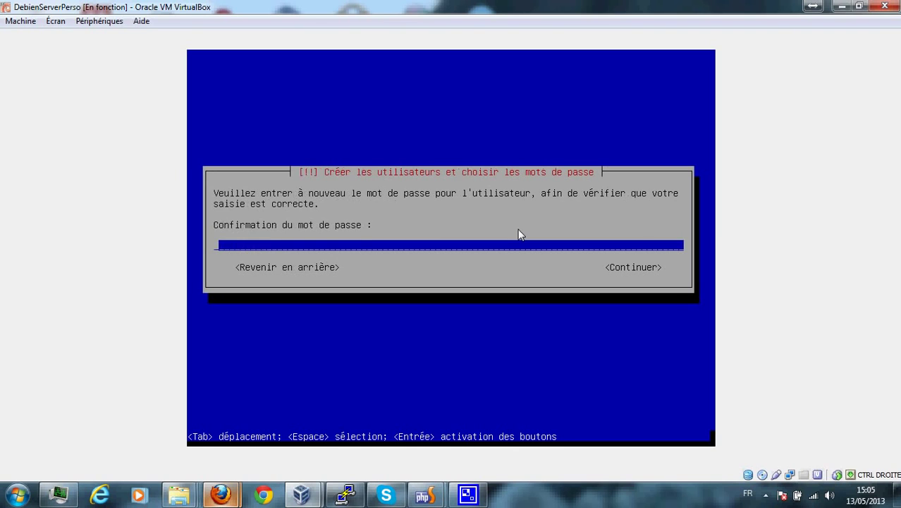
pyautogui.write('*******')
pyautogui.press('BackSpace')
pyautogui.press('BackSpace')
pyautogui.press('BackSpace')
pyautogui.press('BackSpace')
pyautogui.press('BackSpace')
pyautogui.press('BackSpace')
pyautogui.press('BackSpace')
pyautogui.write('********')
pyautogui.press('Return')
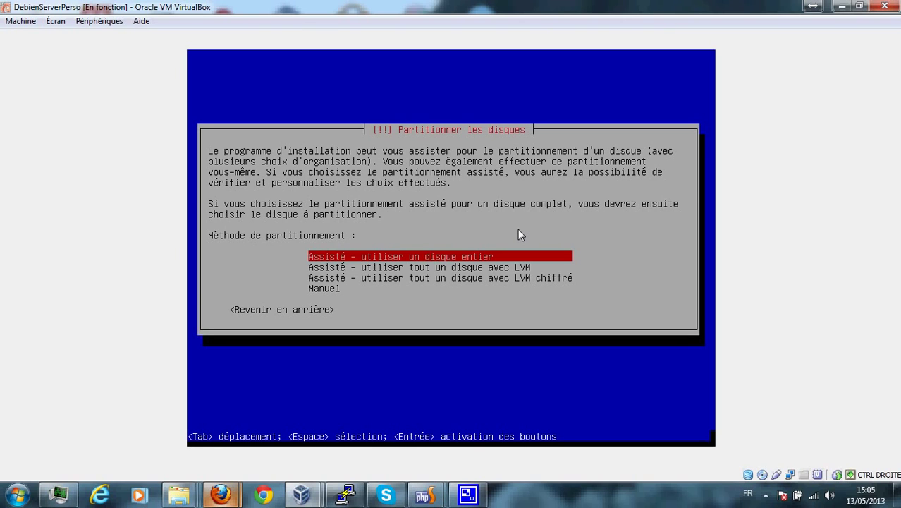
# Choose 'Assisté - utiliser un disque entier' on the 8.6 GB VBOX HARDDISK (sda).
pyautogui.press('Down')
pyautogui.press('Down')
pyautogui.press('Up')
pyautogui.press('Up')
pyautogui.press('Down')
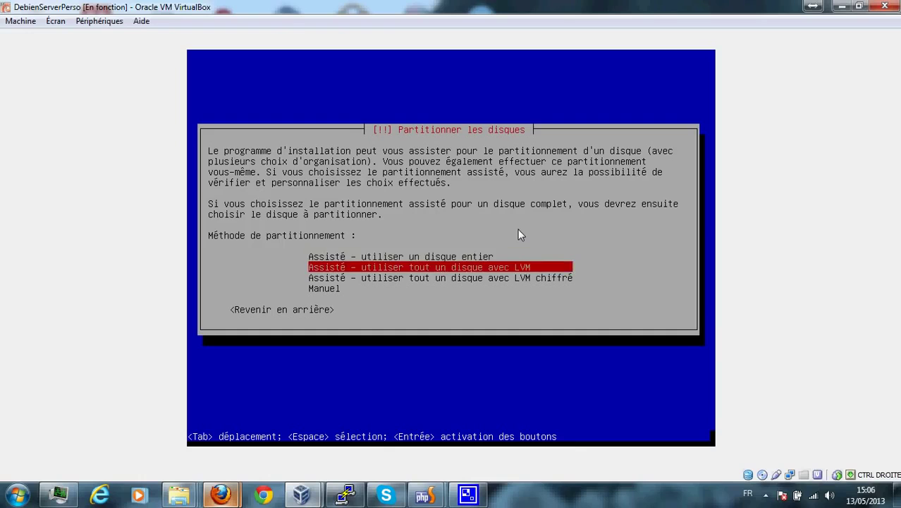
pyautogui.press('Up')
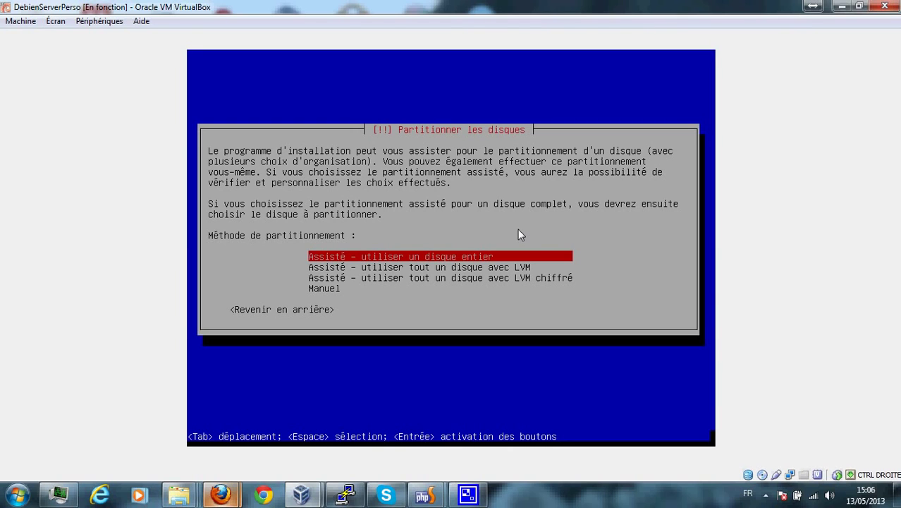
pyautogui.press('Return')
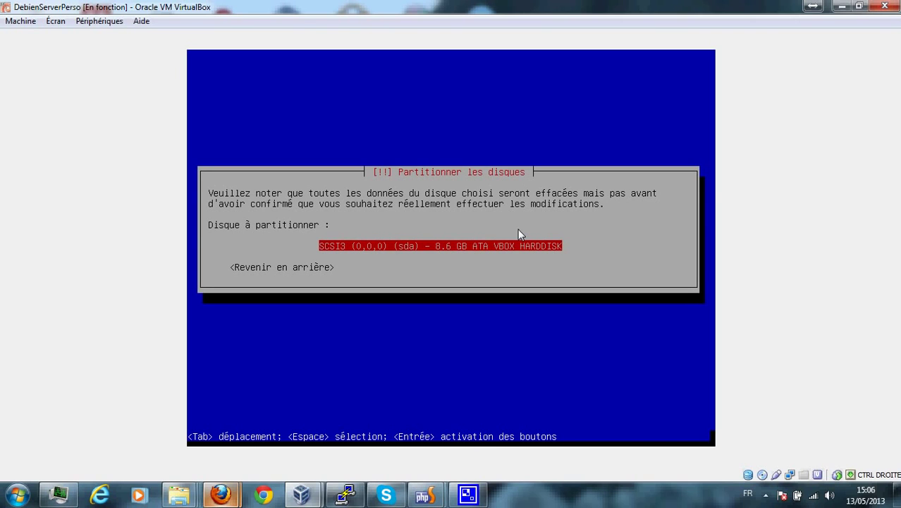
pyautogui.press('Return')
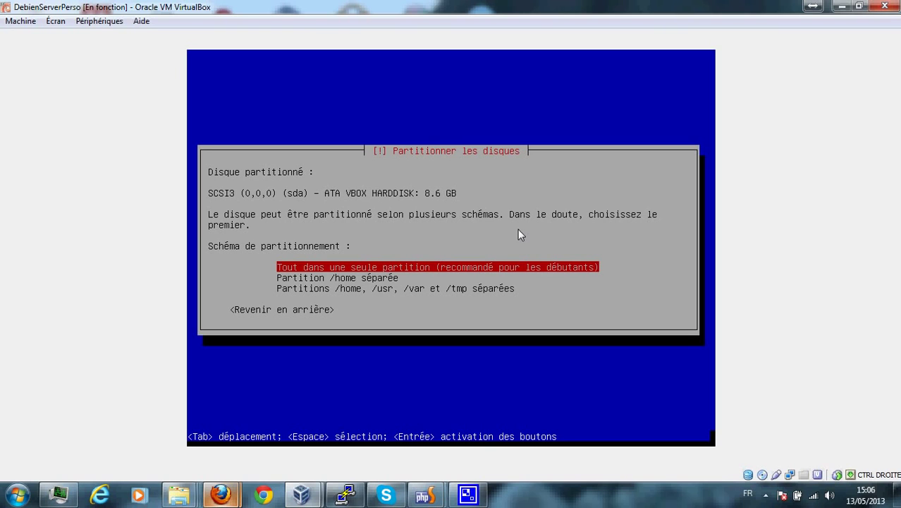
# Apply 'Tout dans une seule partition', giving an 8.2 GB ext4 root and 401.6 MB swap.
pyautogui.press('Down')
pyautogui.press('Up')
pyautogui.press('Down')
pyautogui.press('Down')
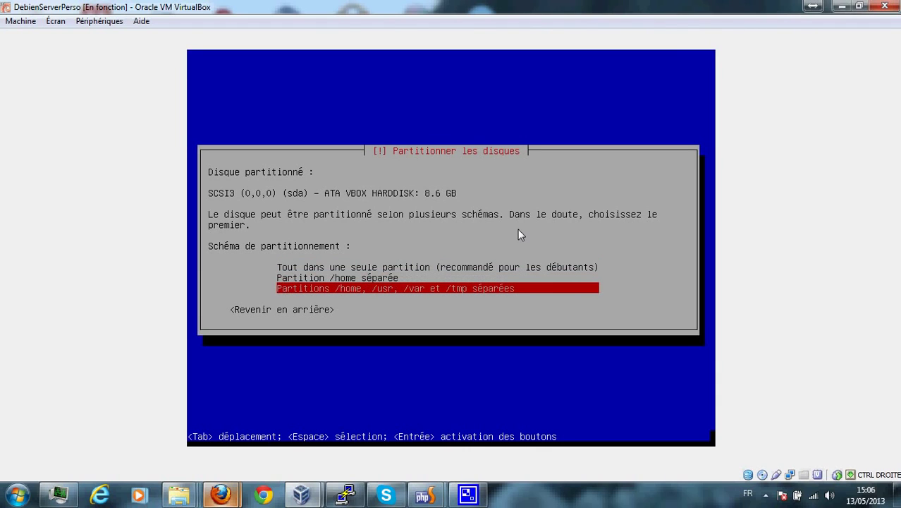
pyautogui.press('Up')
pyautogui.press('Up')
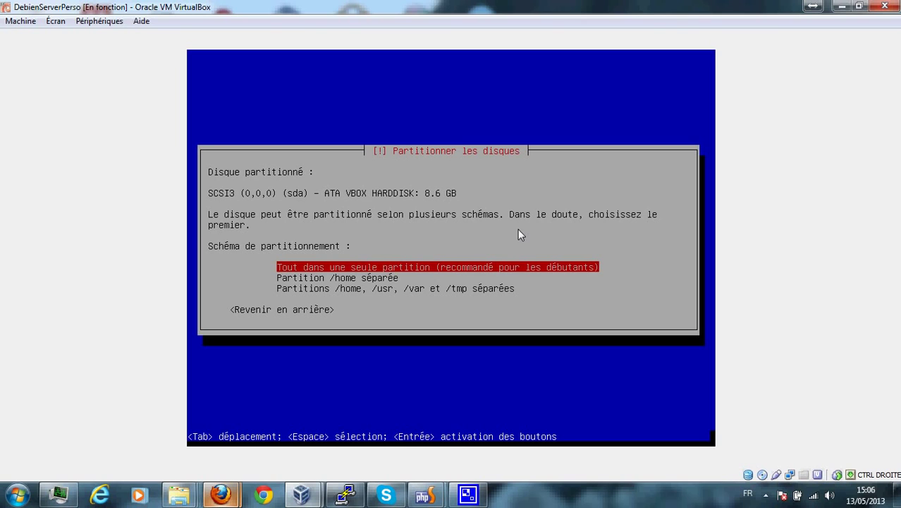
pyautogui.press('Down')
pyautogui.press('Down')
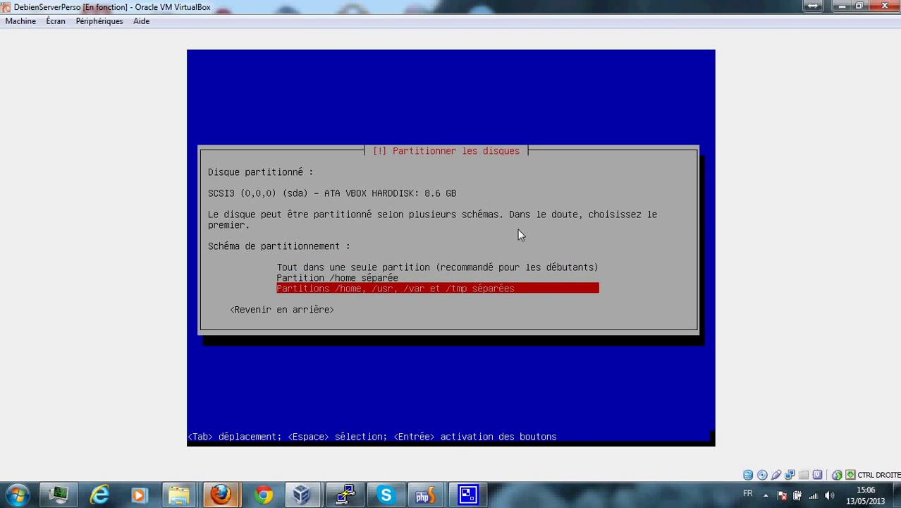
pyautogui.press('Up')
pyautogui.press('Up')
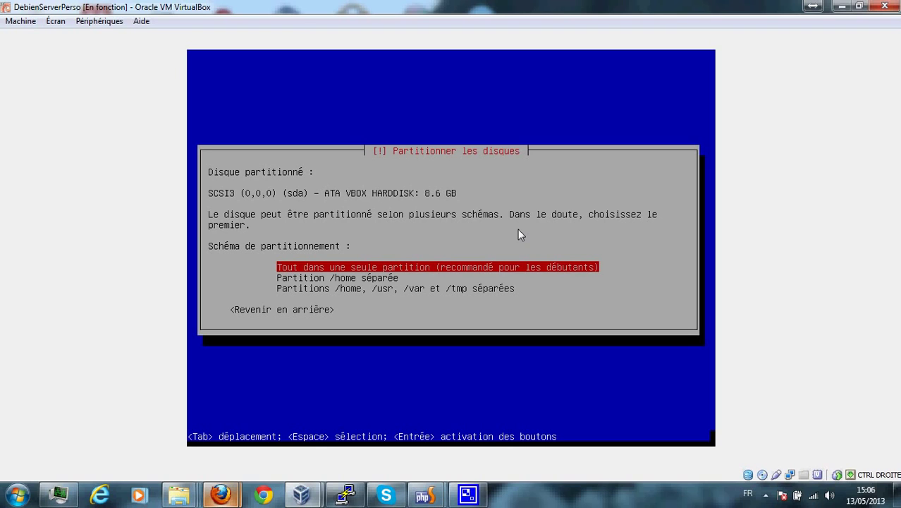
pyautogui.press('Down')
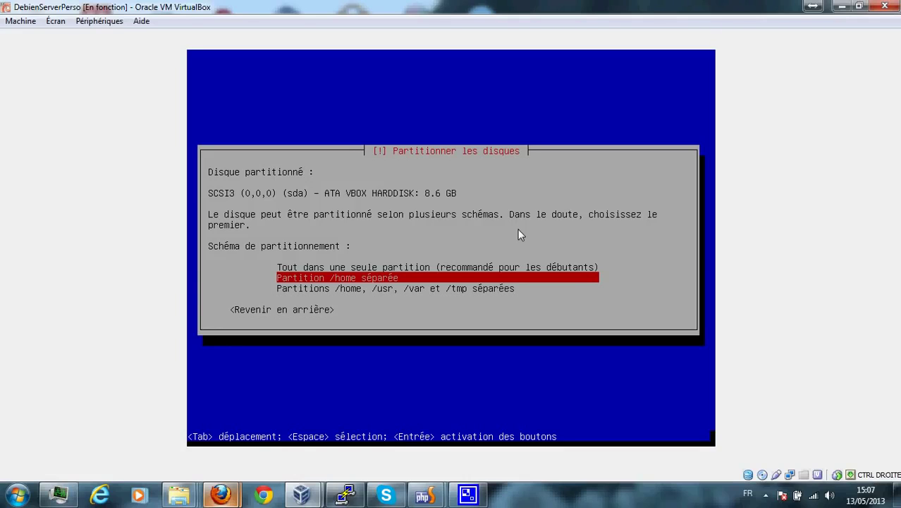
pyautogui.press('Down')
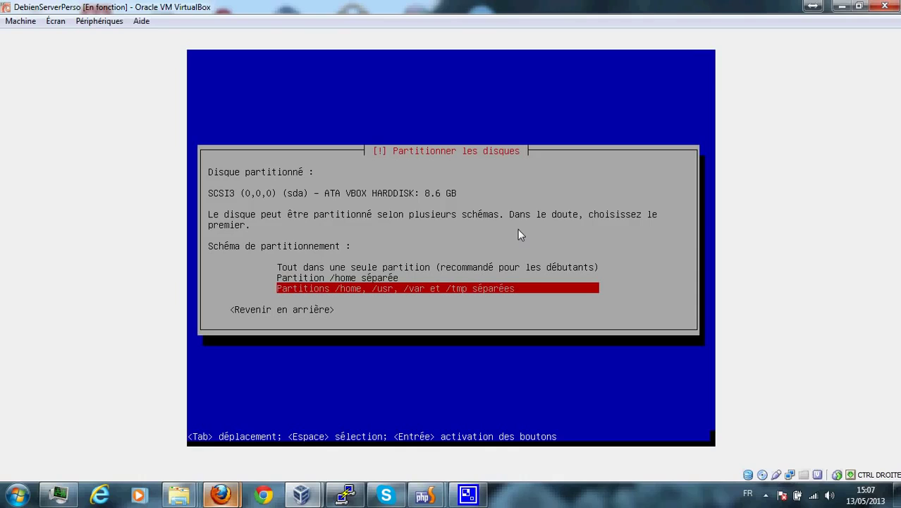
pyautogui.press('Up')
pyautogui.press('Up')
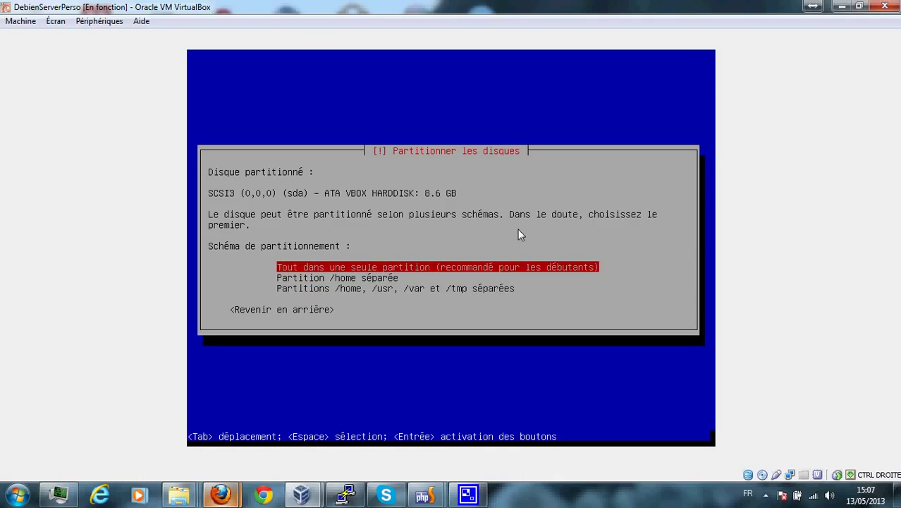
pyautogui.press('Return')
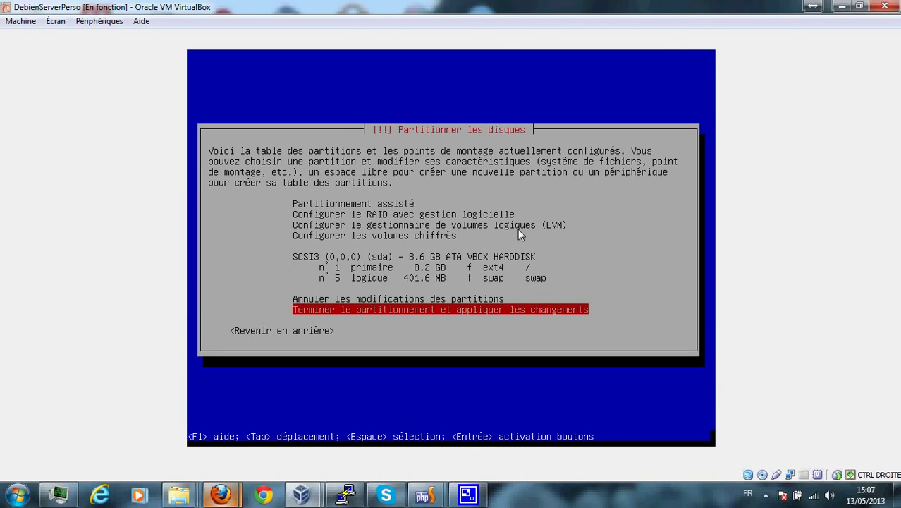
# Finish partitioning, agree with <Oui> to write the changes to disk, and let the base system install.
pyautogui.press('Return')
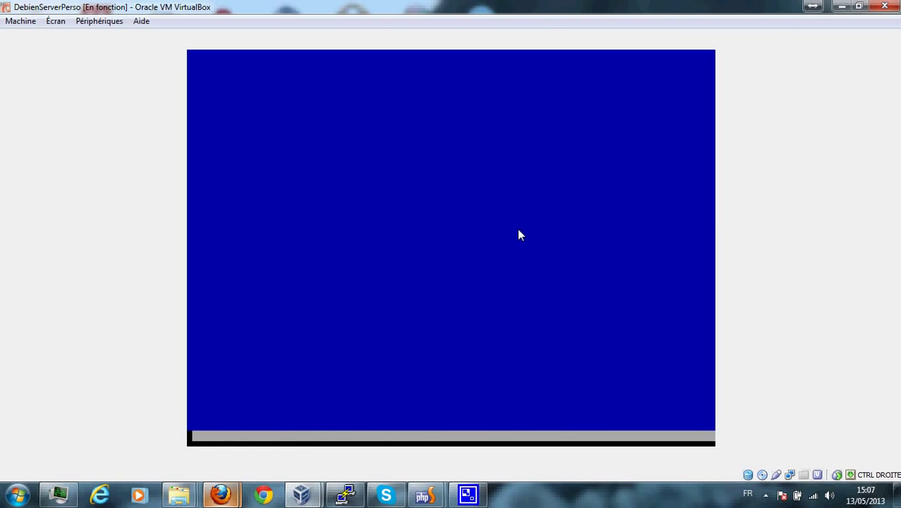
pyautogui.press('Tab')
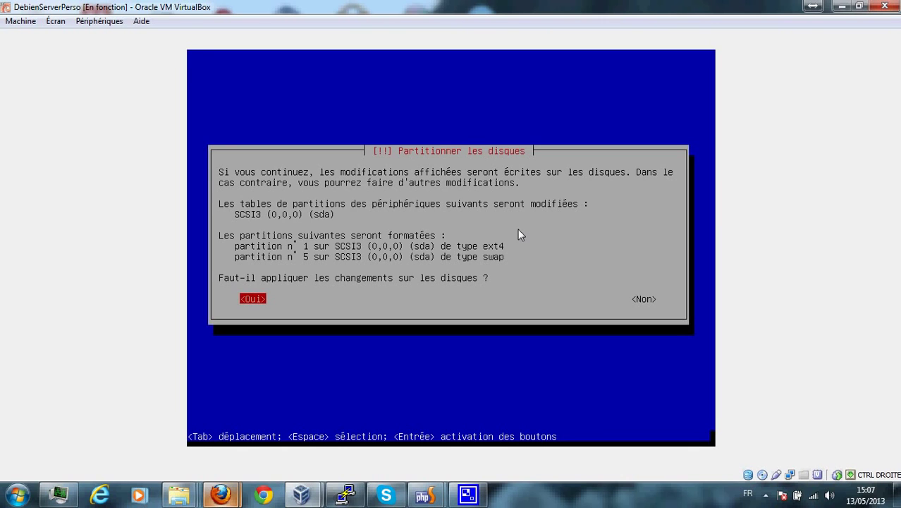
pyautogui.press('Return')
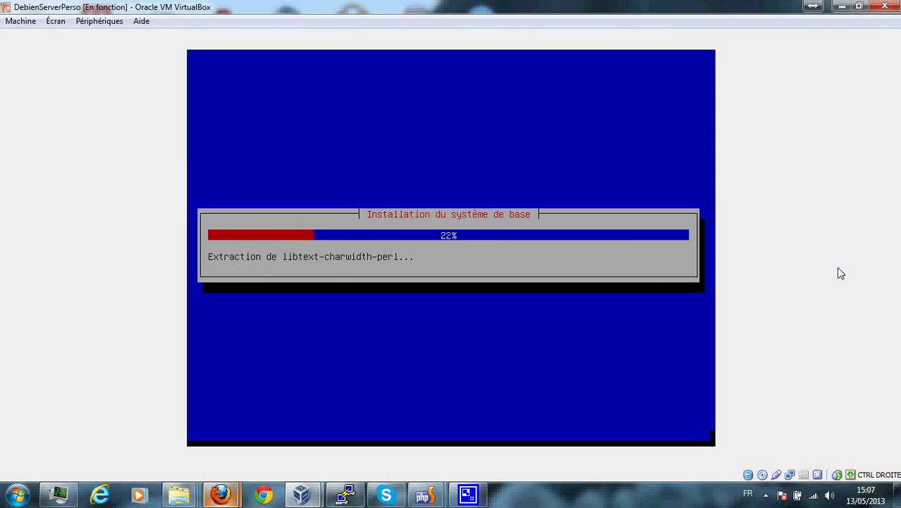
pyautogui.click(767, 495)
pyautogui.rightClick(733, 428)
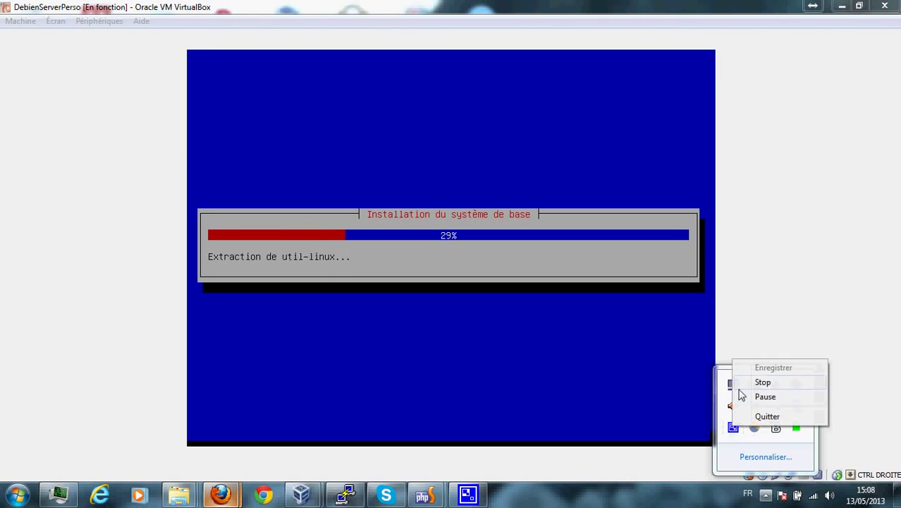
pyautogui.click(747, 396)
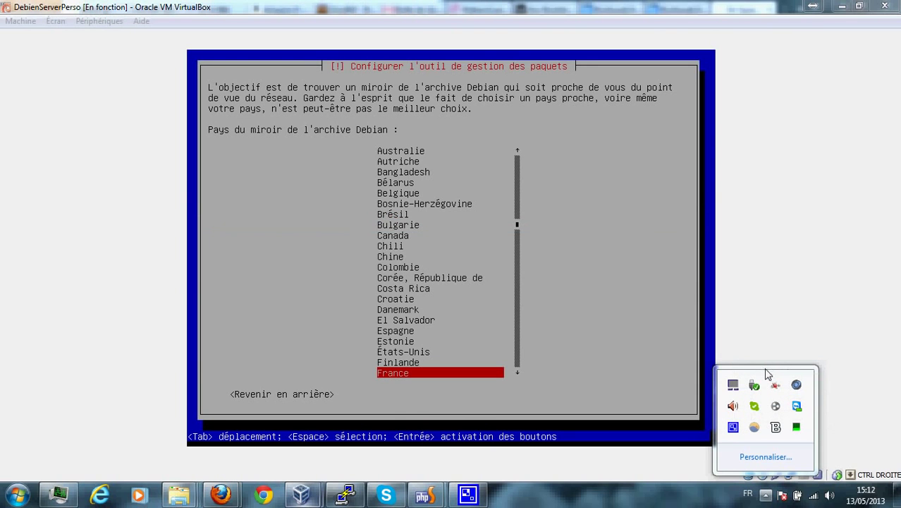
# Choose France as the Debian archive mirror country.
pyautogui.click(537, 143)
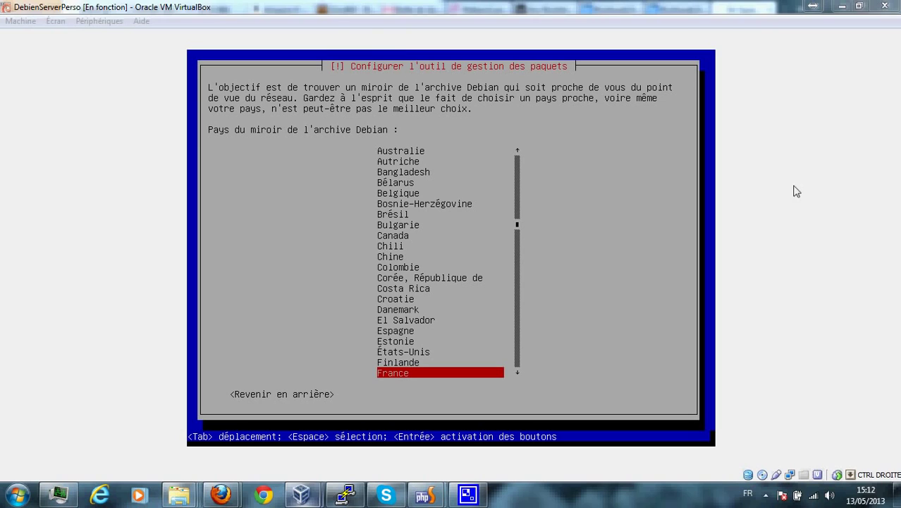
pyautogui.click(385, 81)
pyautogui.press('Down')
pyautogui.press('Up')
pyautogui.press('Up')
pyautogui.press('Up')
pyautogui.press('Up')
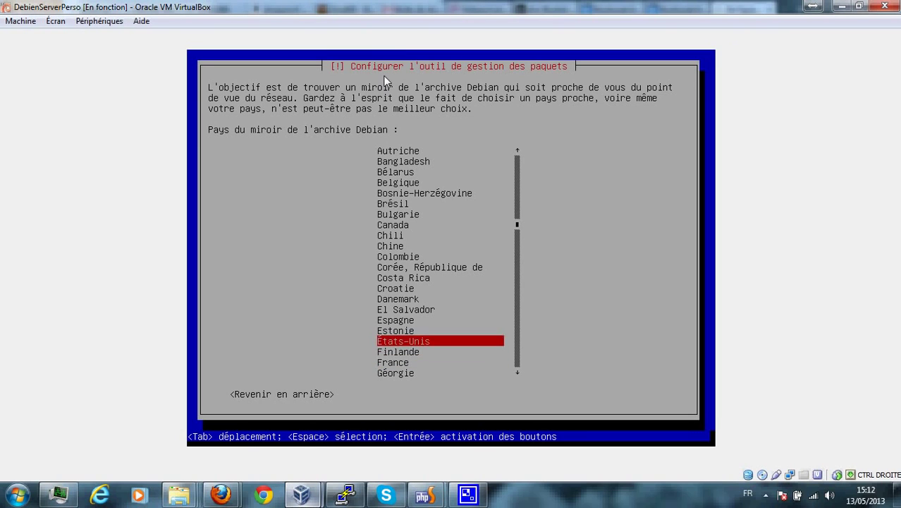
pyautogui.press('Down')
pyautogui.press('Up')
pyautogui.press('Up')
pyautogui.press('Up')
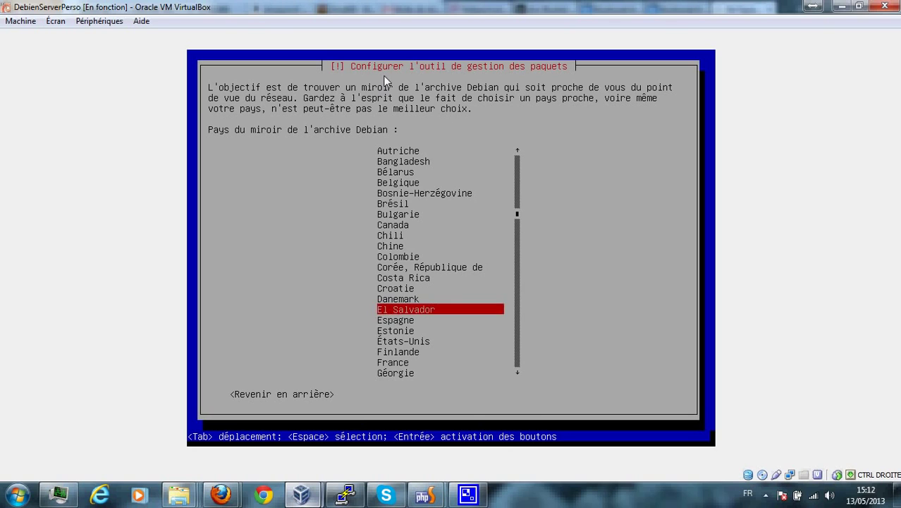
pyautogui.press('Down')
pyautogui.press('Down')
pyautogui.press('Down')
pyautogui.press('Down')
pyautogui.press('Down')
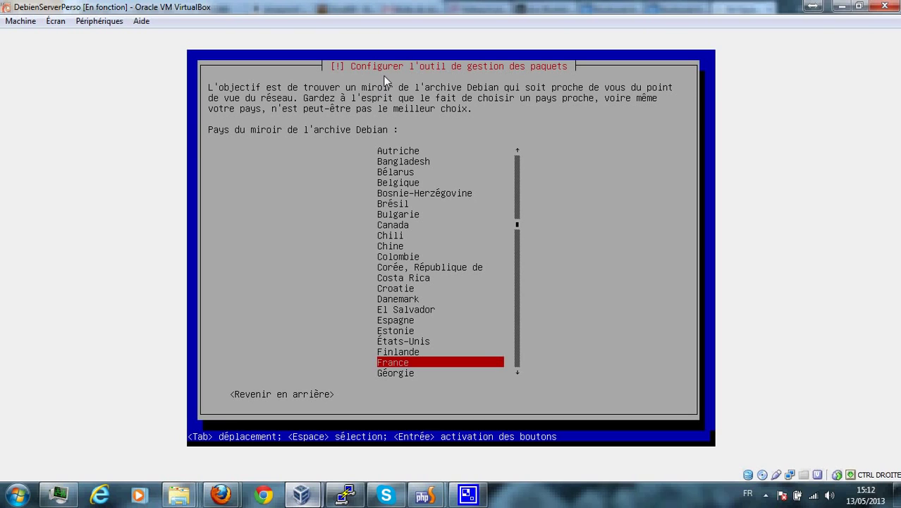
pyautogui.press('Down')
pyautogui.press('Up')
pyautogui.press('Return')
# Select ftp.fr.debian.org from the French mirror list as the archive mirror.
pyautogui.press('Down')
pyautogui.press('Down')
pyautogui.press('Down')
pyautogui.press('Down')
pyautogui.press('Down')
pyautogui.press('Down')
pyautogui.press('Down')
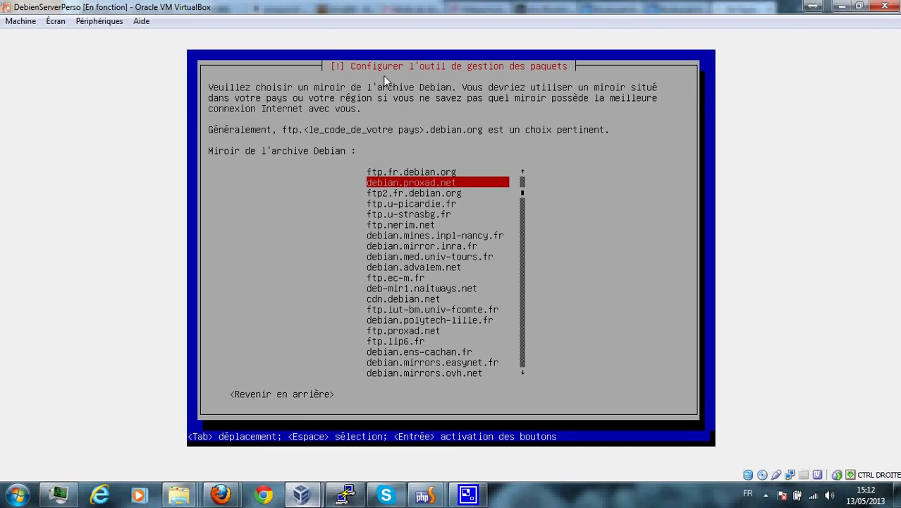
pyautogui.press('Down')
pyautogui.press('Down')
pyautogui.press('Down')
pyautogui.press('Down')
pyautogui.press('Down')
pyautogui.press('Down')
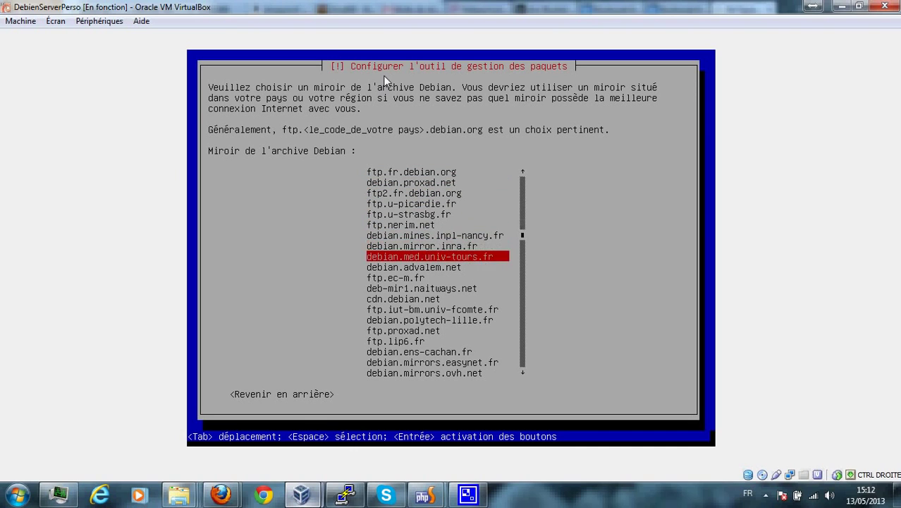
pyautogui.press('Down')
pyautogui.press('Down')
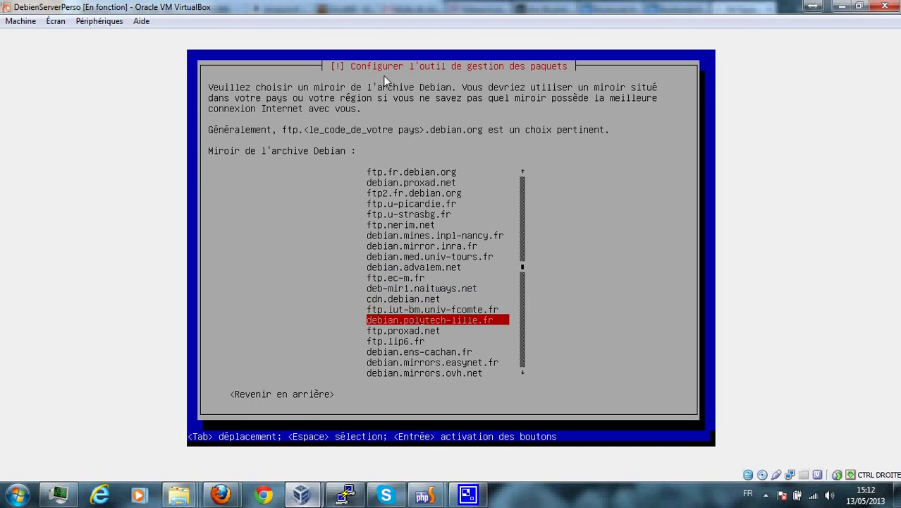
pyautogui.press('Down')
pyautogui.press('Down')
pyautogui.press('Down')
pyautogui.press('Down')
pyautogui.press('Down')
pyautogui.press('Down')
pyautogui.press('Down')
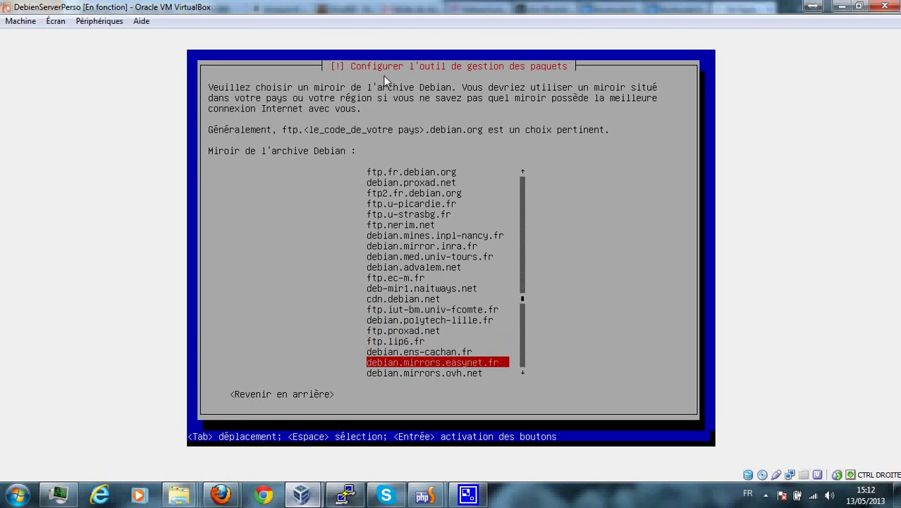
pyautogui.press('Up')
pyautogui.press('Up')
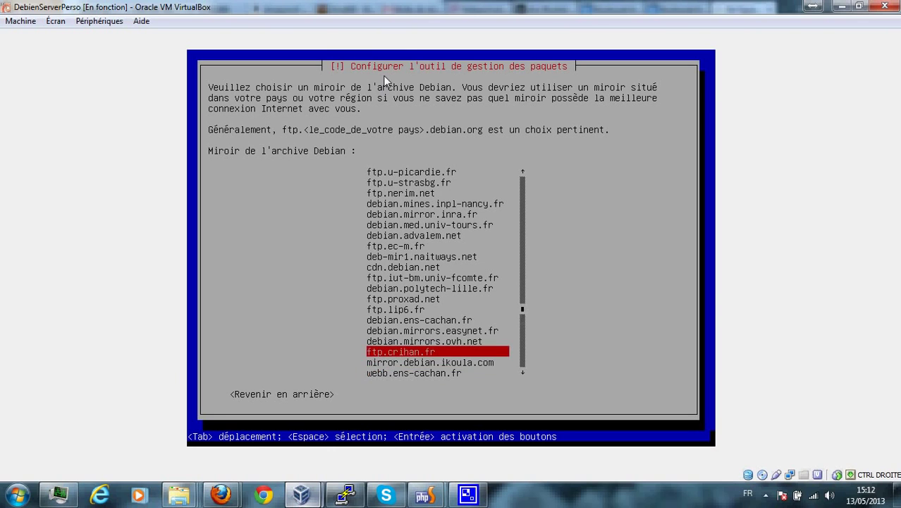
pyautogui.press('Down')
pyautogui.press('Down')
pyautogui.press('Down')
pyautogui.press('Down')
pyautogui.press('Down')
pyautogui.press('Down')
pyautogui.press('Down')
pyautogui.press('Down')
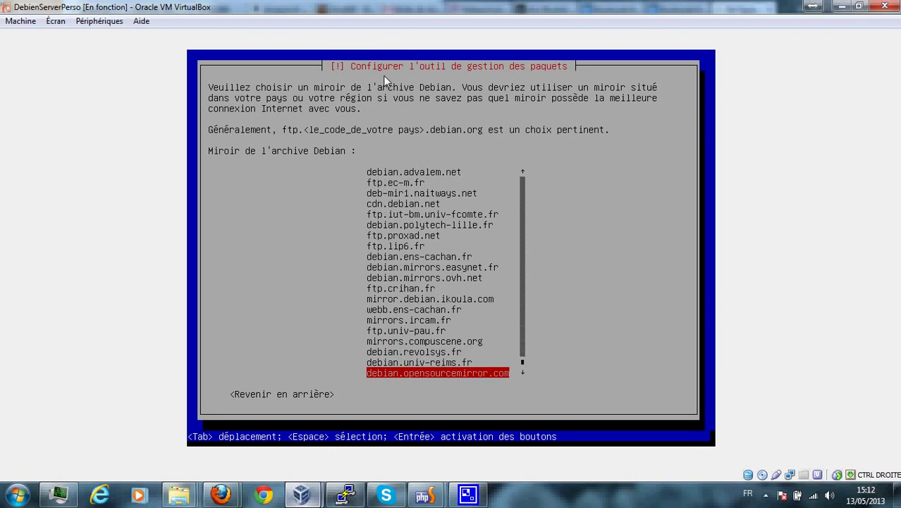
pyautogui.press('Up')
pyautogui.press('Up')
pyautogui.press('Up')
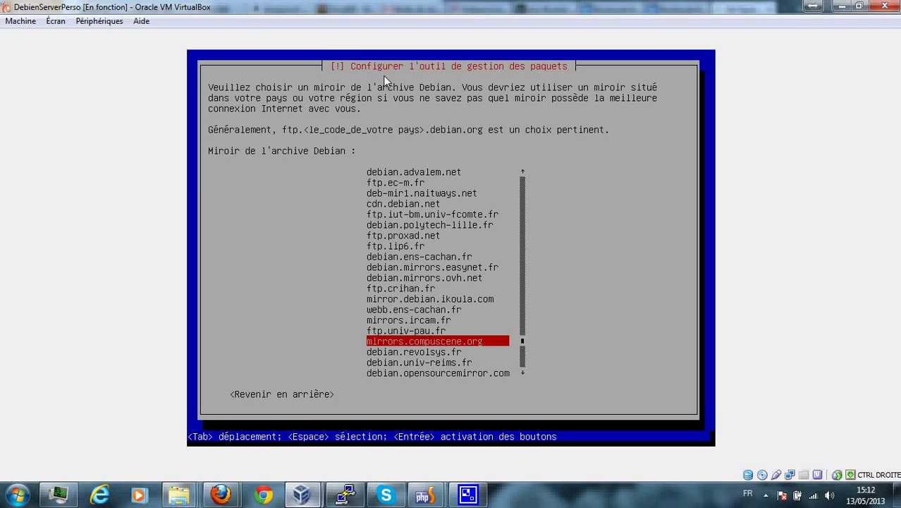
pyautogui.press('Up')
pyautogui.press('Up')
pyautogui.press('Up')
pyautogui.press('Up')
pyautogui.press('Up')
pyautogui.press('Up')
pyautogui.press('Up')
pyautogui.press('Up')
pyautogui.press('Up')
pyautogui.press('Up')
pyautogui.press('Up')
pyautogui.press('Up')
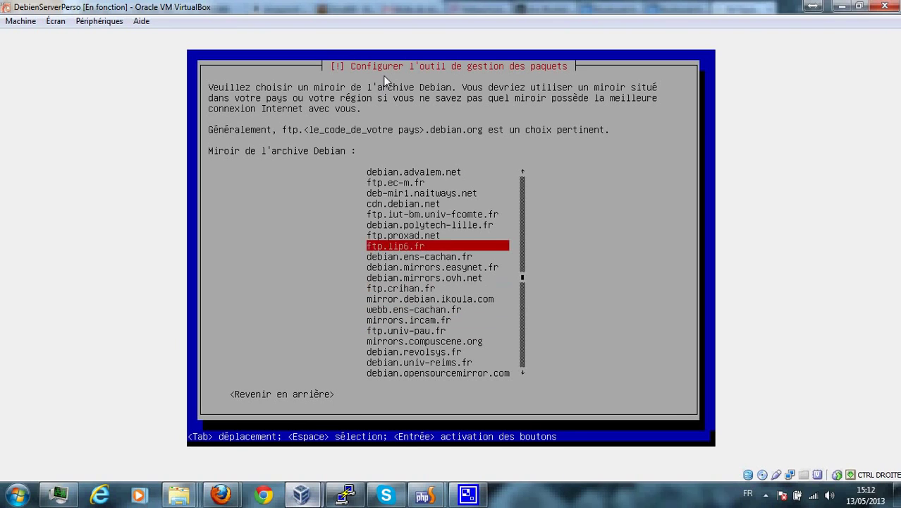
pyautogui.press('Up')
pyautogui.press('Up')
pyautogui.press('Up')
pyautogui.press('Up')
pyautogui.press('Up')
pyautogui.press('Up')
pyautogui.press('Up')
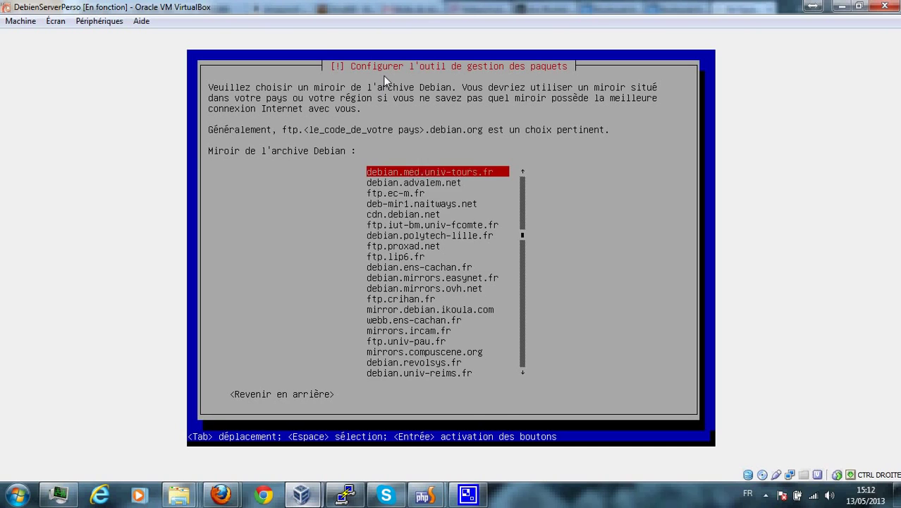
pyautogui.press('Up')
pyautogui.press('Up')
pyautogui.press('Up')
pyautogui.press('Up')
pyautogui.press('Up')
pyautogui.press('Up')
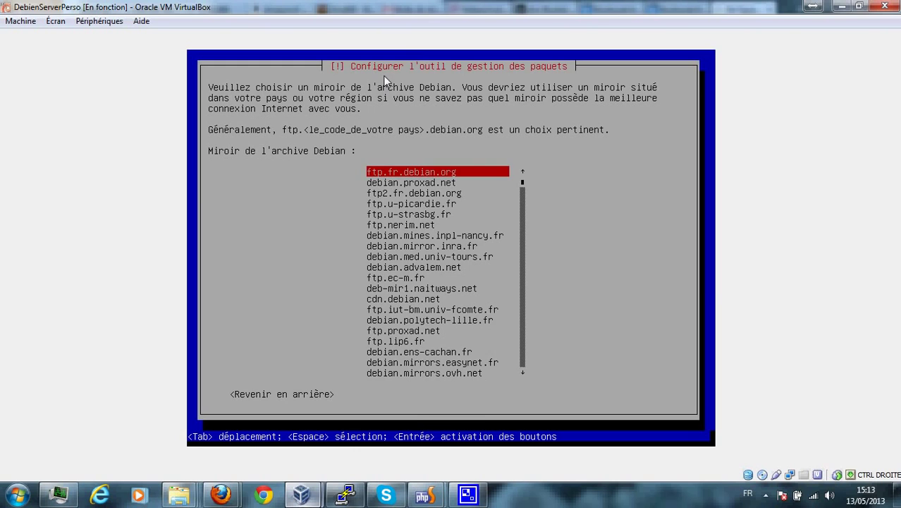
pyautogui.press('Return')
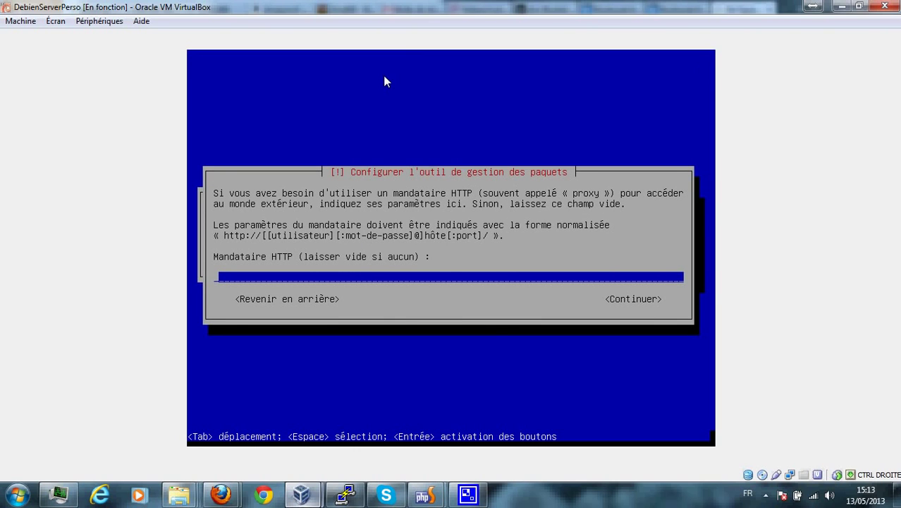
# Leave the Mandataire HTTP field empty and let APT finish configuring.
pyautogui.press('Return')
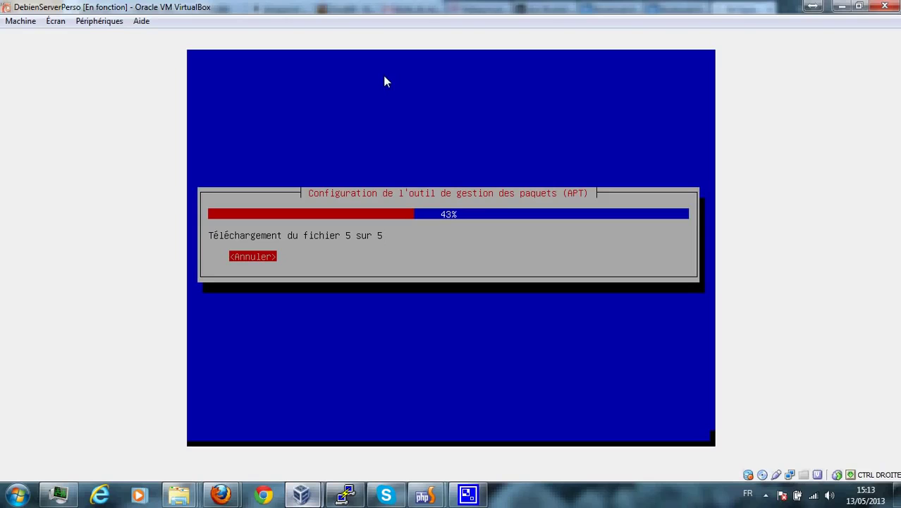
pyautogui.click(765, 497)
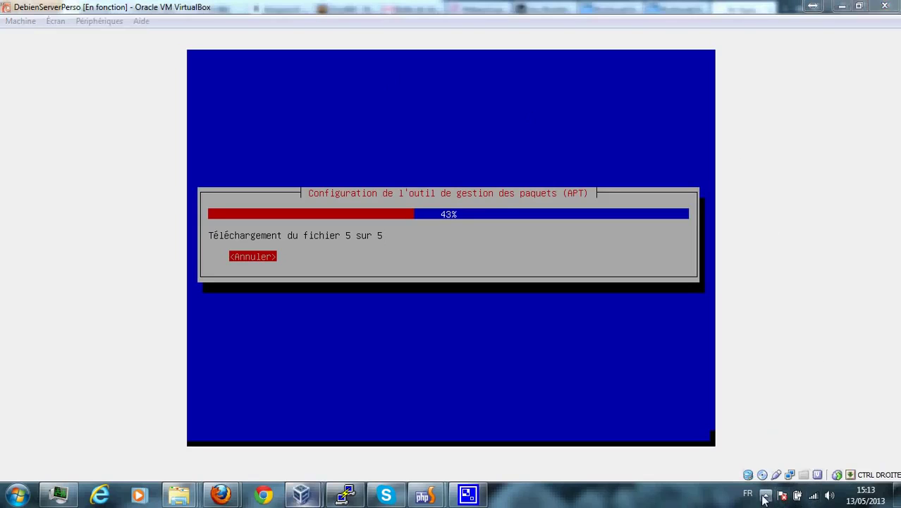
pyautogui.rightClick(734, 430)
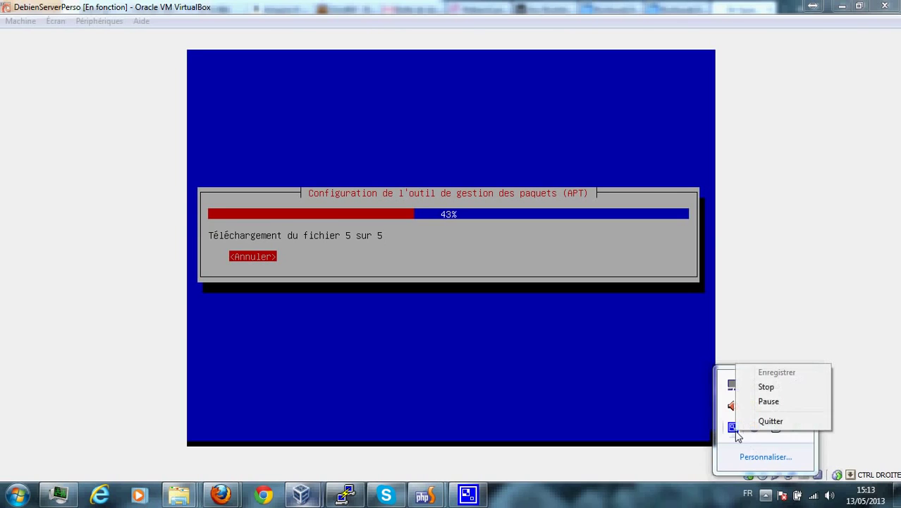
pyautogui.click(761, 401)
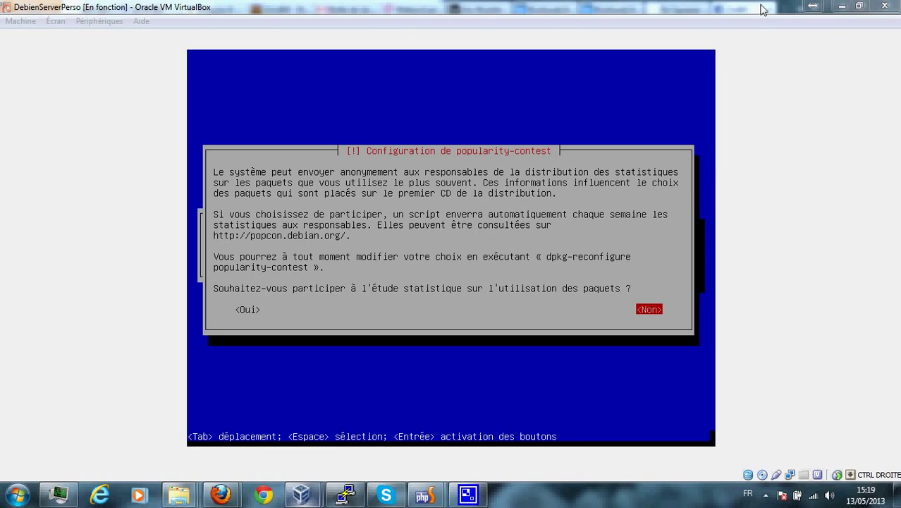
# Answer <Oui> to taking part in the Debian popularity-contest survey.
pyautogui.click(481, 3)
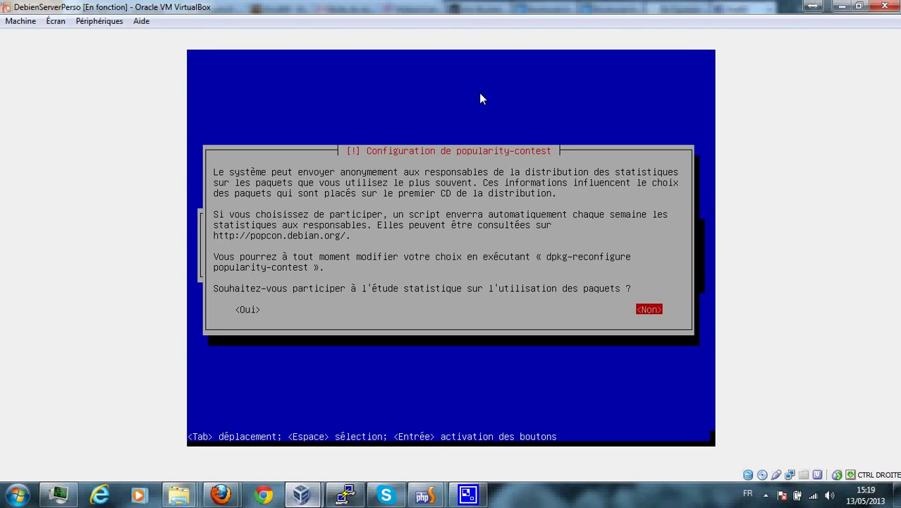
pyautogui.press('Tab')
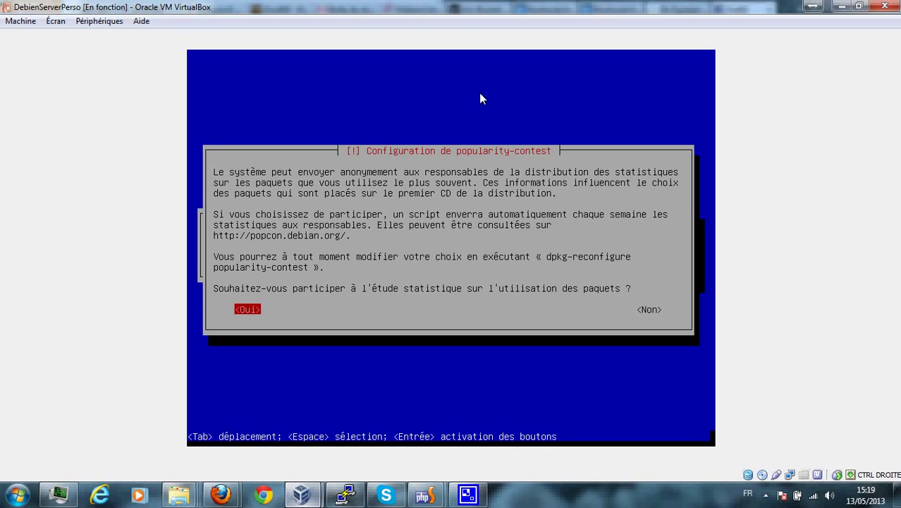
pyautogui.press('Return')
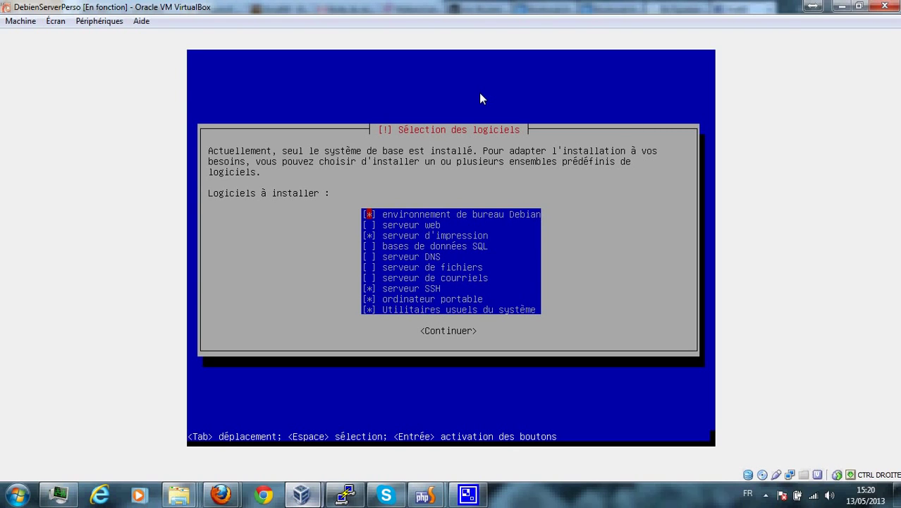
# Go through the task list, keeping only serveur SSH and Utilitaires usuels du système ticked.
pyautogui.press('Down')
pyautogui.press('Down')
pyautogui.press('Up')
pyautogui.press('Up')
pyautogui.press('Down')
pyautogui.press('Down')
pyautogui.press('Down')
pyautogui.press('Down')
pyautogui.press('Down')
pyautogui.press('Down')
pyautogui.press('Down')
pyautogui.press('Down')
pyautogui.press('Up')
pyautogui.press('Up')
pyautogui.press('Up')
pyautogui.press('Up')
pyautogui.press('Up')
pyautogui.press('Up')
pyautogui.press('Up')
pyautogui.press('Up')
pyautogui.press('Down')
pyautogui.press('Up')
pyautogui.press('Down')
pyautogui.press('Down')
pyautogui.press('Down')
pyautogui.press('Down')
pyautogui.press('Down')
pyautogui.press('Down')
pyautogui.press('Down')
pyautogui.press('Down')
pyautogui.press('Down')
pyautogui.press('Up')
pyautogui.press('Up')
pyautogui.press('Up')
pyautogui.press('Up')
pyautogui.press('Up')
pyautogui.press('Up')
pyautogui.press('Up')
pyautogui.press('Up')
pyautogui.press('Up')
pyautogui.press('Down')
pyautogui.press('Down')
pyautogui.press('Down')
pyautogui.press('Down')
pyautogui.press('Down')
pyautogui.press('Down')
pyautogui.press('Down')
# Start installing the selected software, then pause the screen recorder from the notification area.
pyautogui.press('Return')
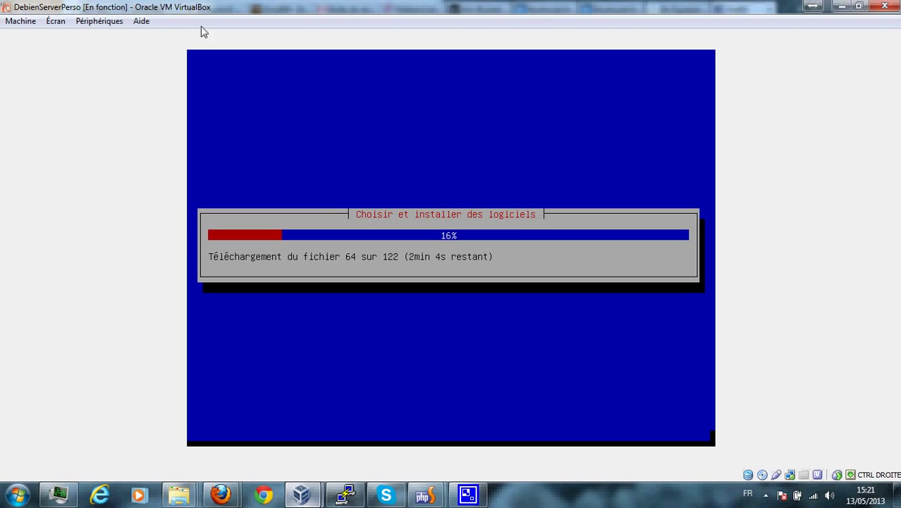
pyautogui.rightClick(767, 495)
pyautogui.click(730, 504)
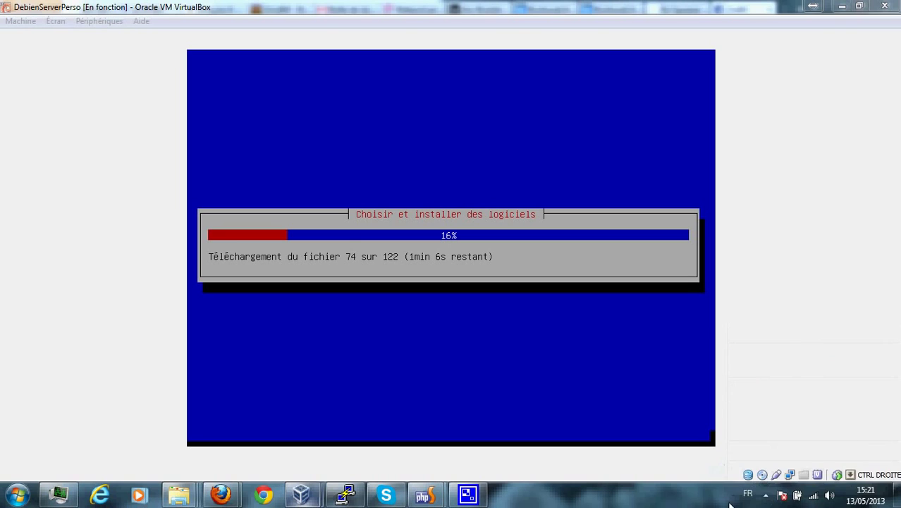
pyautogui.click(766, 496)
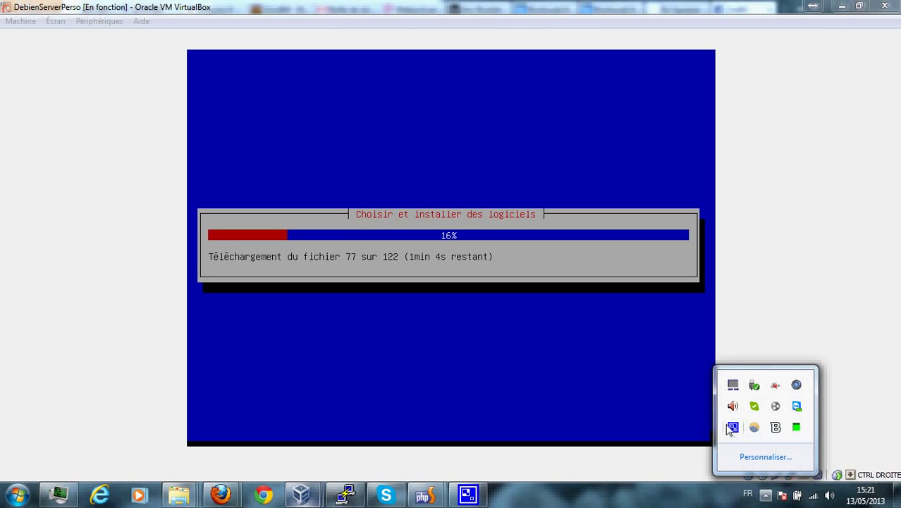
pyautogui.rightClick(732, 428)
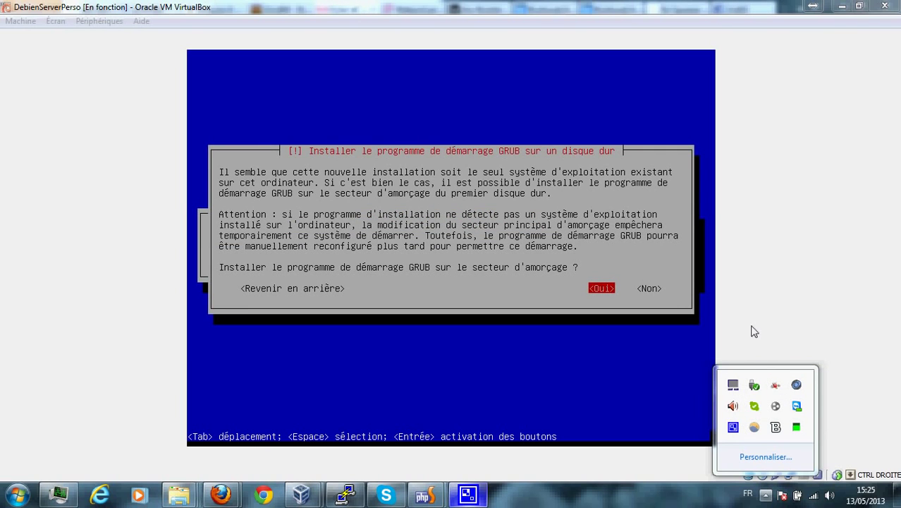
# Refocus the VM window and accept installing GRUB on the boot sector.
pyautogui.click(754, 331)
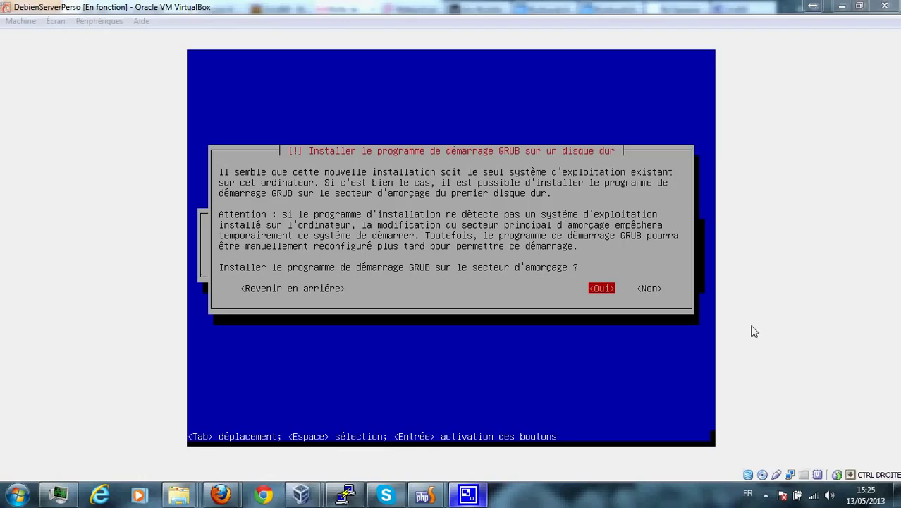
pyautogui.click(754, 331)
pyautogui.press('Return')
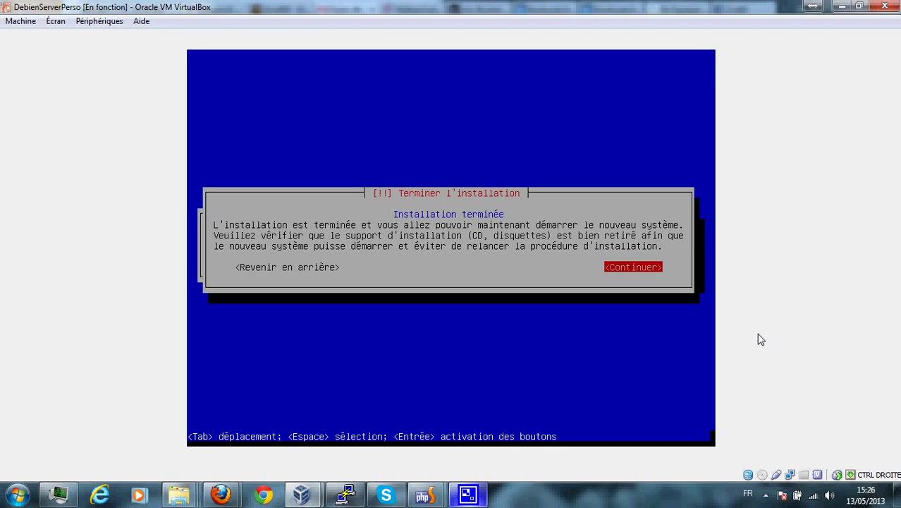
# Continue past the Installation terminée notice to reboot the VM.
pyautogui.press('Return')
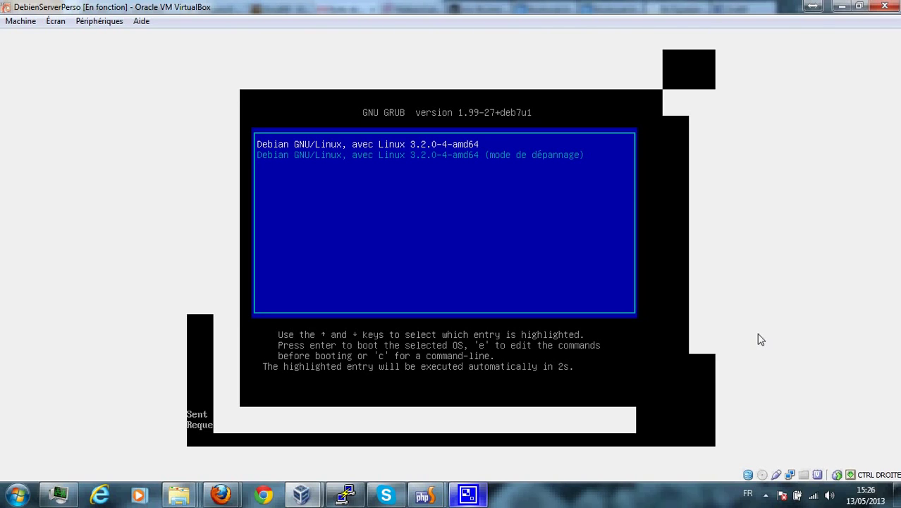
# Stop the GRUB countdown and boot the normal Debian GNU/Linux entry, not recovery mode.
pyautogui.press('Down')
pyautogui.press('Up')
pyautogui.press('Down')
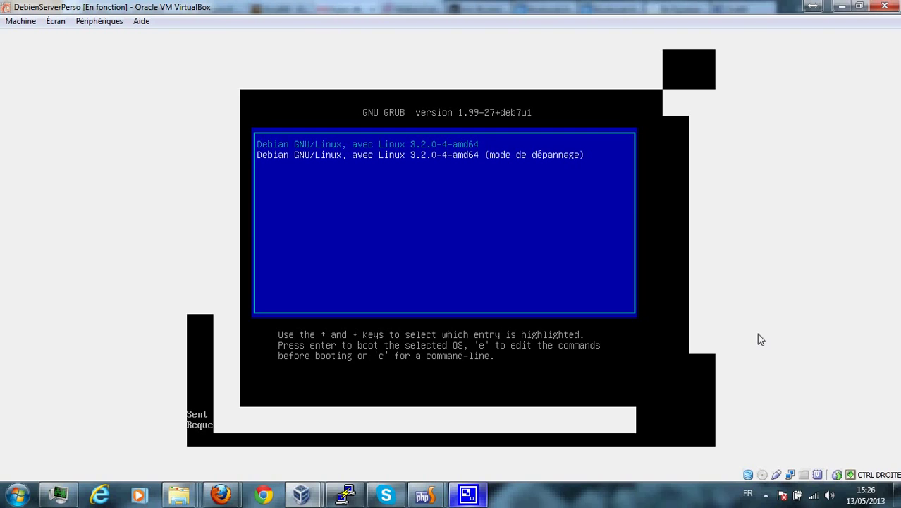
pyautogui.press('Up')
pyautogui.press('Down')
pyautogui.press('Up')
pyautogui.press('Down')
pyautogui.press('Up')
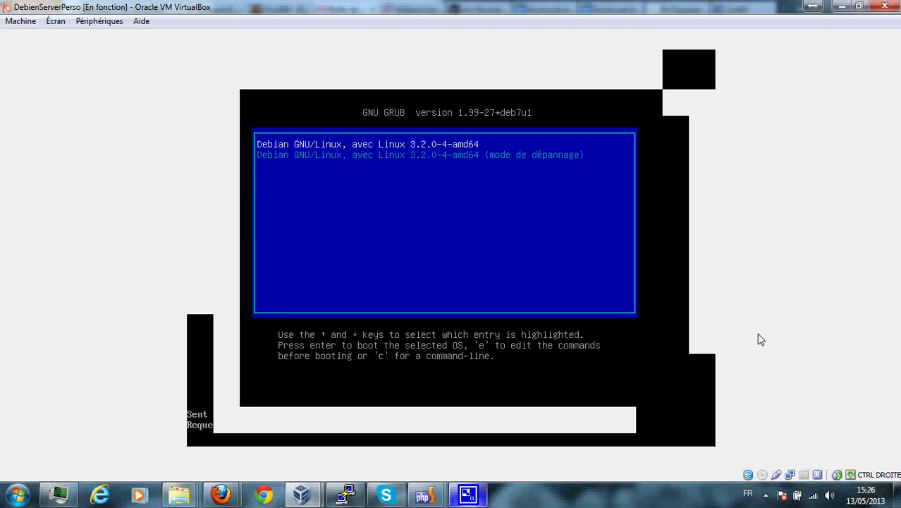
pyautogui.press('Down')
pyautogui.press('Up')
pyautogui.press('Return')
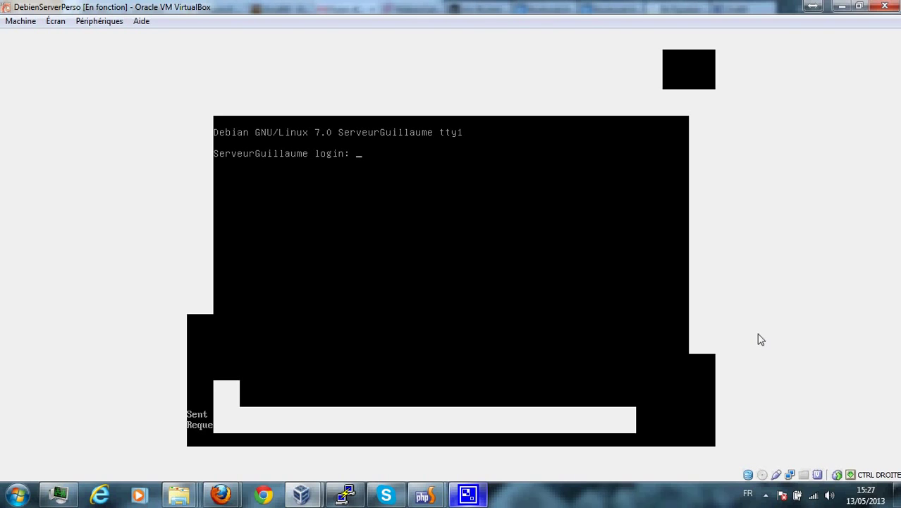
# Try logging in with the capitalized username, which the console rejects.
pyautogui.press('Return')
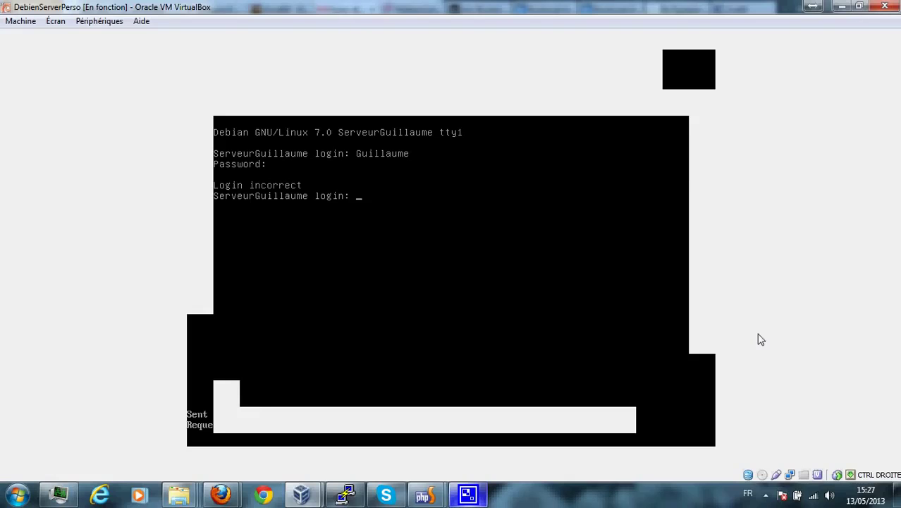
pyautogui.press('Return')
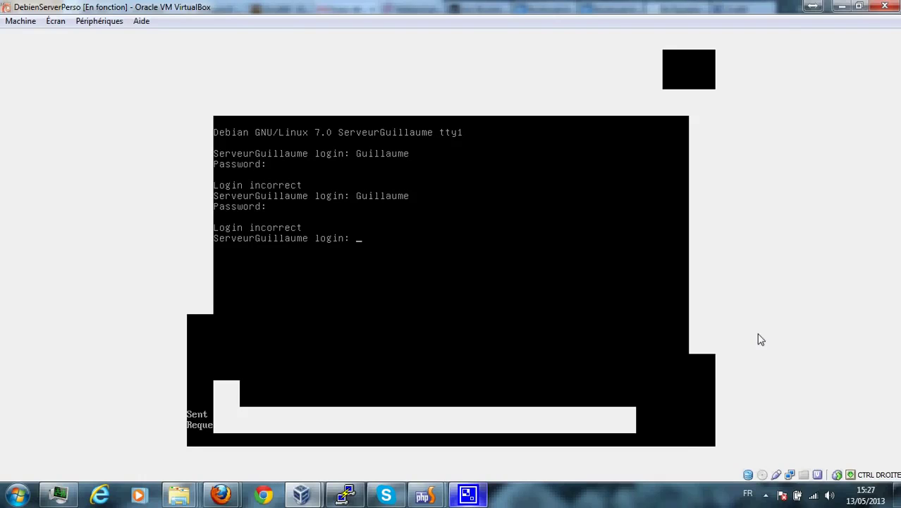
pyautogui.press('Return')
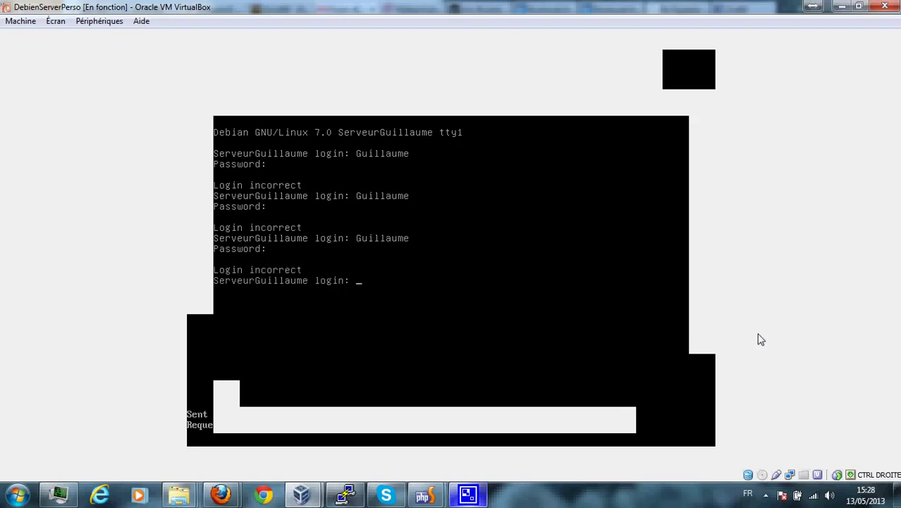
# Log in with the lowercase username and password, then stop the screen recorder.
pyautogui.press('Return')
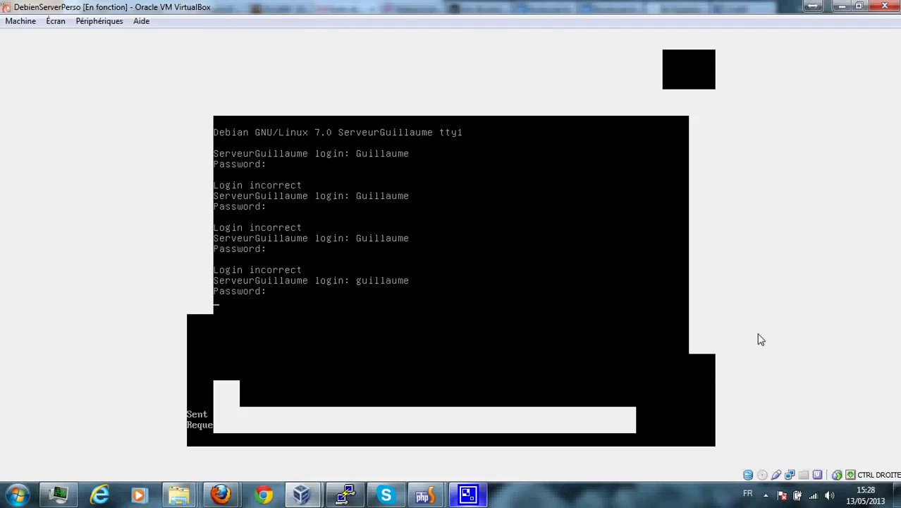
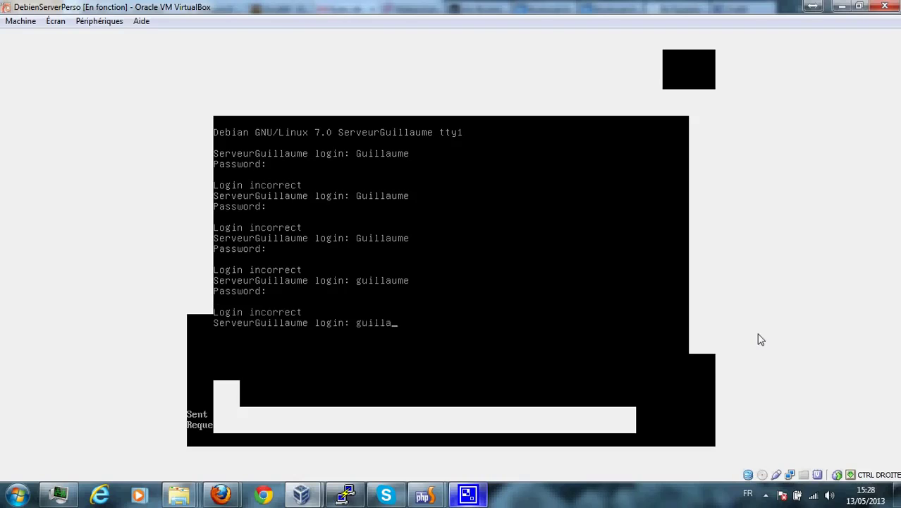
pyautogui.press('Return')
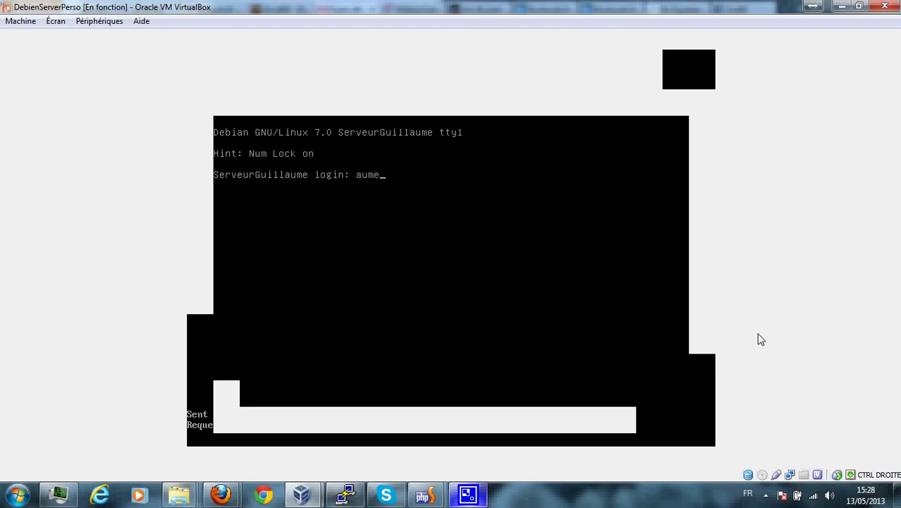
pyautogui.press('BackSpace')
pyautogui.press('BackSpace')
pyautogui.press('BackSpace')
pyautogui.press('Return')
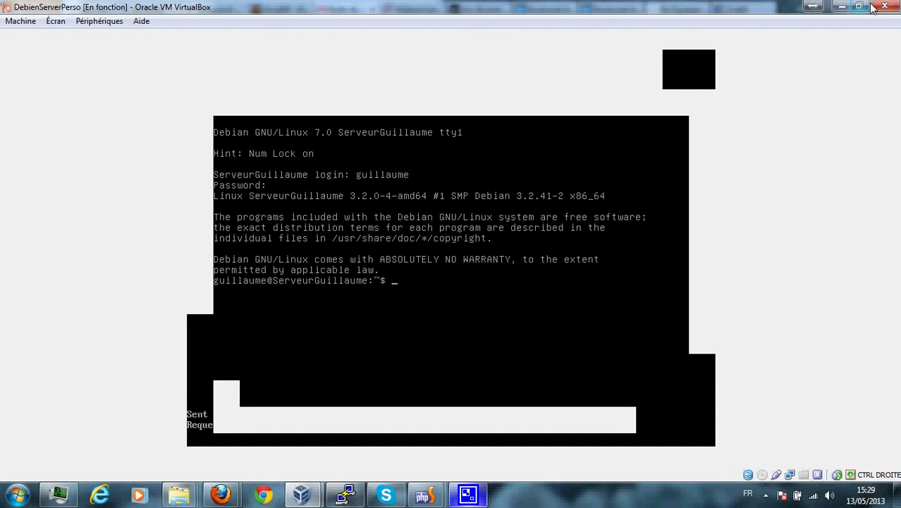
pyautogui.click(765, 494)
pyautogui.rightClick(733, 428)
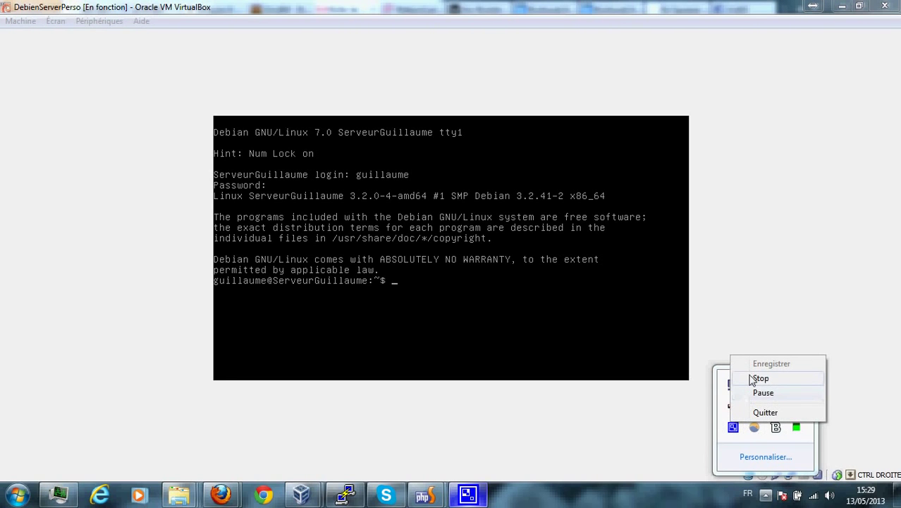